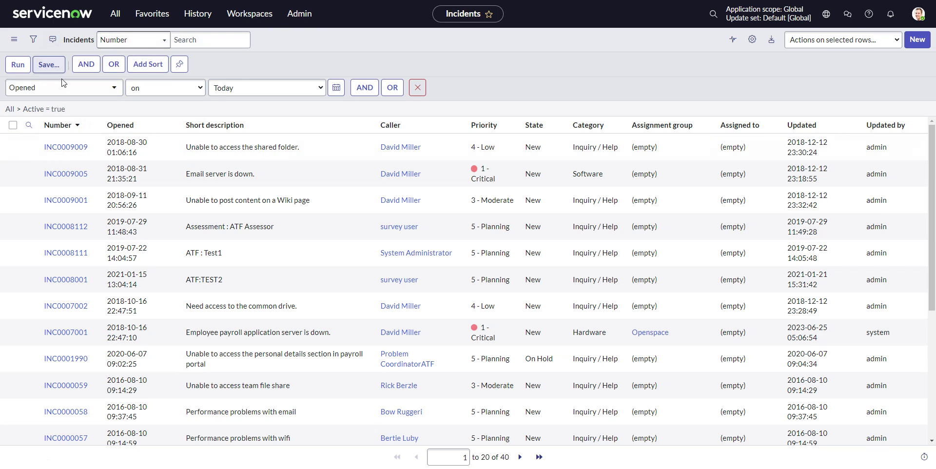
- Examine the available date ranges for the Opened filter condition, including the quarter and year options
{"action": "left_click", "coordinate": [248, 87]}
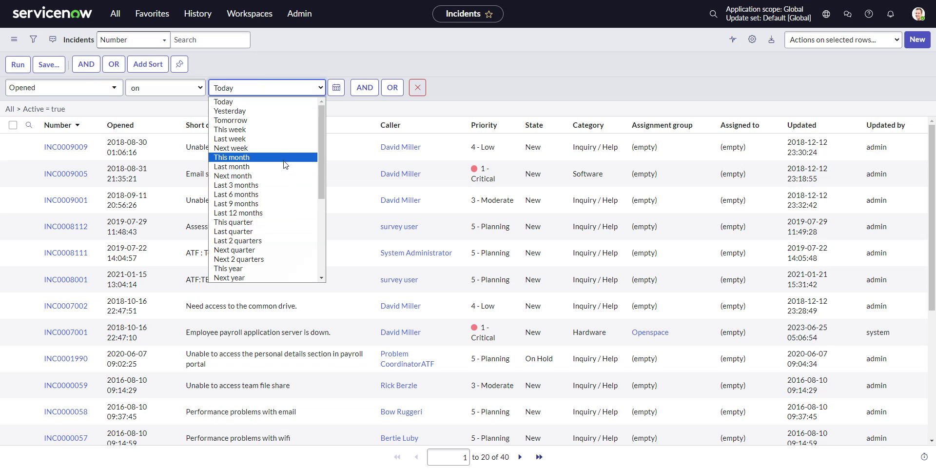
{"action": "scroll", "coordinate": [231, 211], "scroll_direction": "down", "scroll_amount": 3}
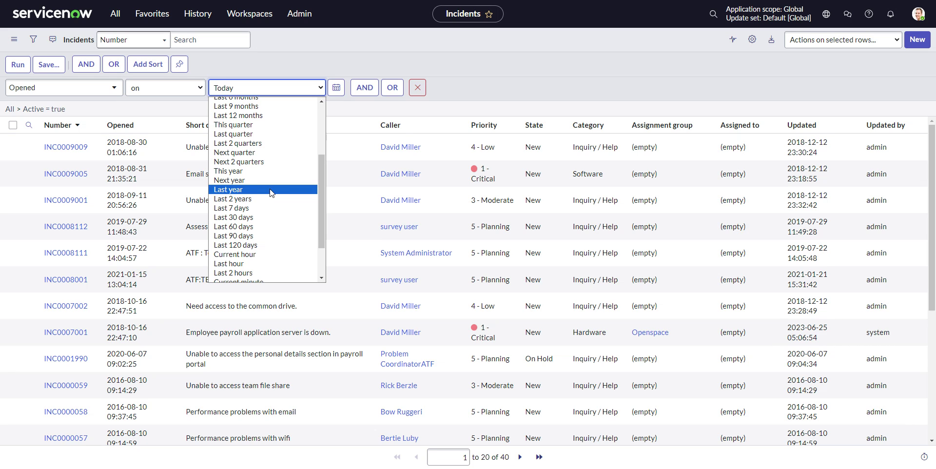
{"action": "left_click", "coordinate": [475, 81]}
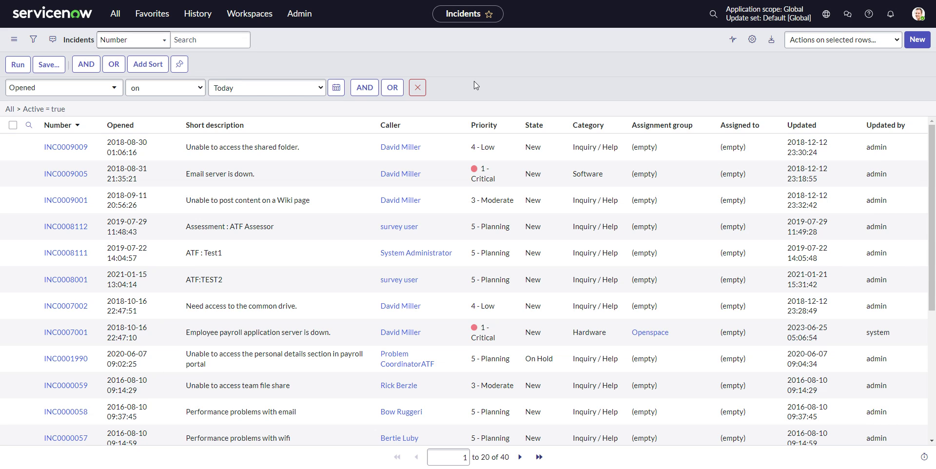
{"action": "left_click", "coordinate": [257, 92]}
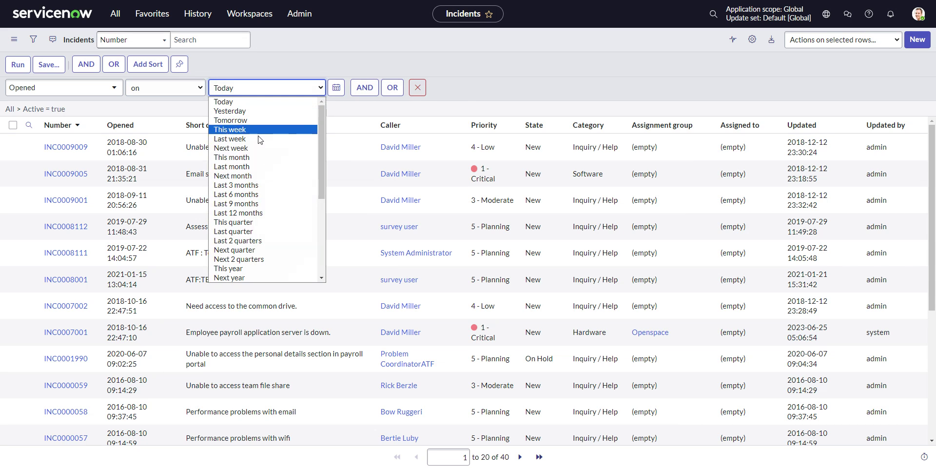
{"action": "scroll", "coordinate": [273, 217], "scroll_direction": "down", "scroll_amount": 3}
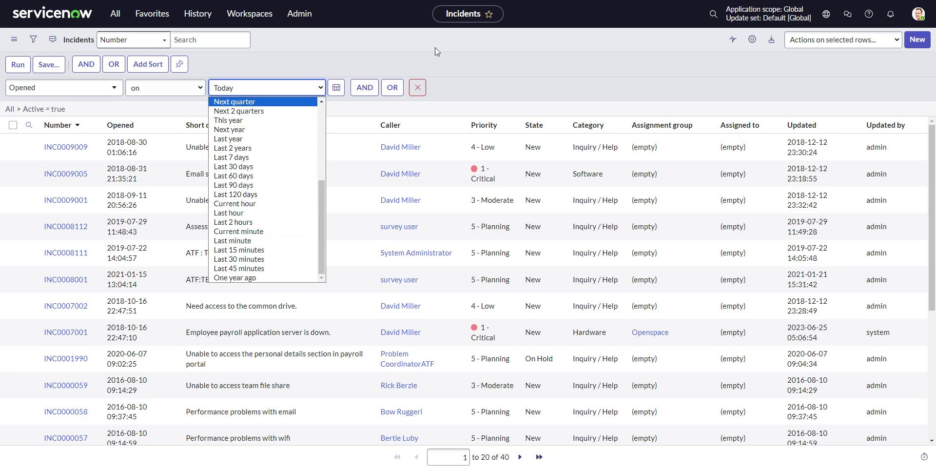
{"action": "left_click", "coordinate": [671, 72]}
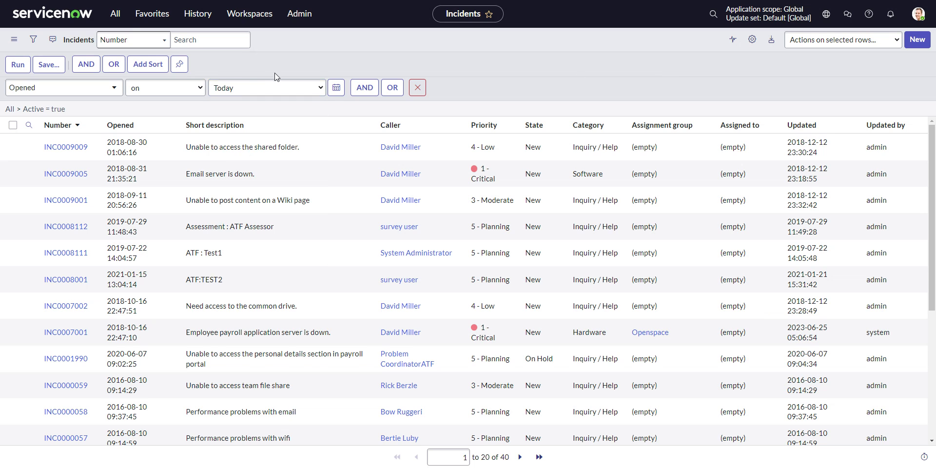
- Open the Plugins page, dismiss the redirect notice, and search the applications for "fiscal"
{"action": "left_click", "coordinate": [115, 13]}
{"action": "left_click", "coordinate": [158, 43]}
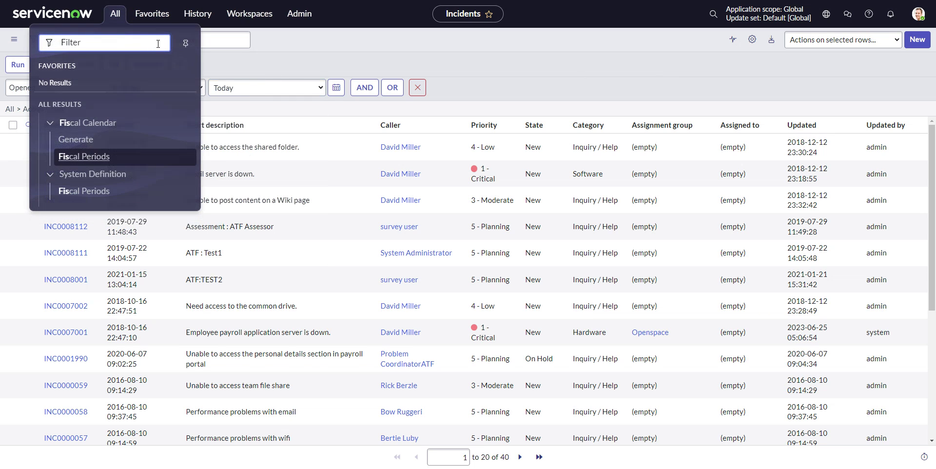
{"action": "type", "text": "plugin"}
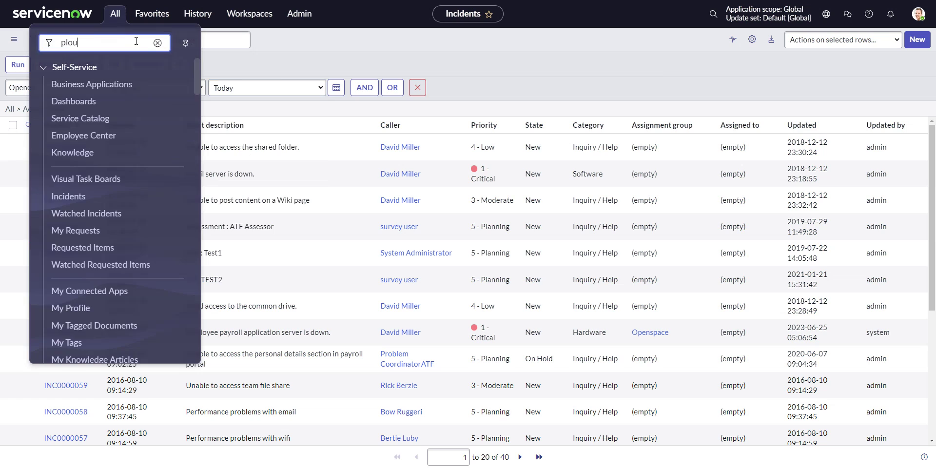
{"action": "type", "text": "s"}
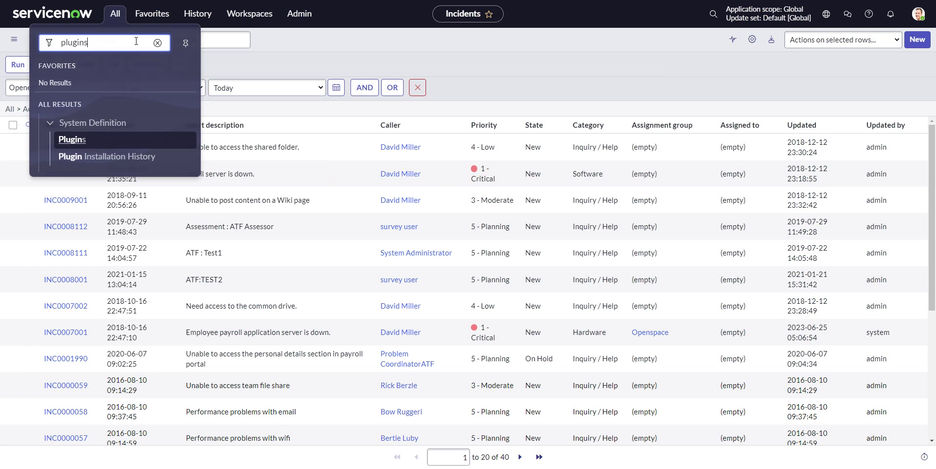
{"action": "left_click", "coordinate": [70, 131]}
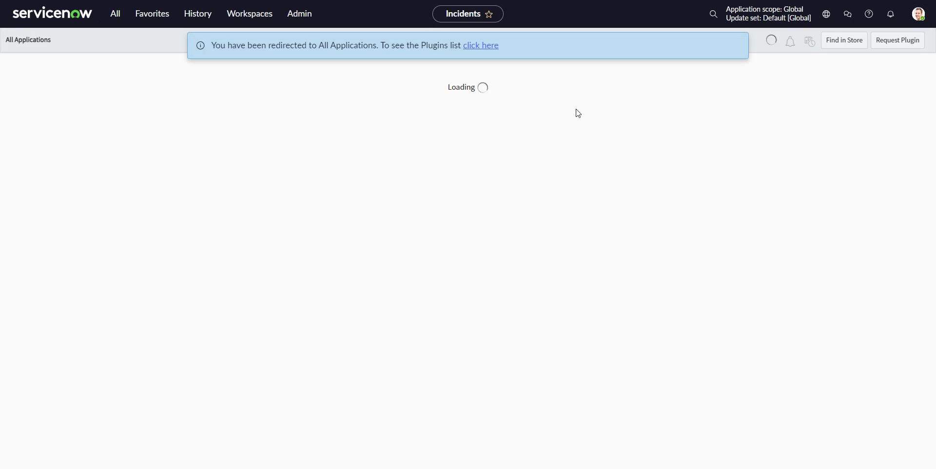
{"action": "left_click", "coordinate": [734, 45]}
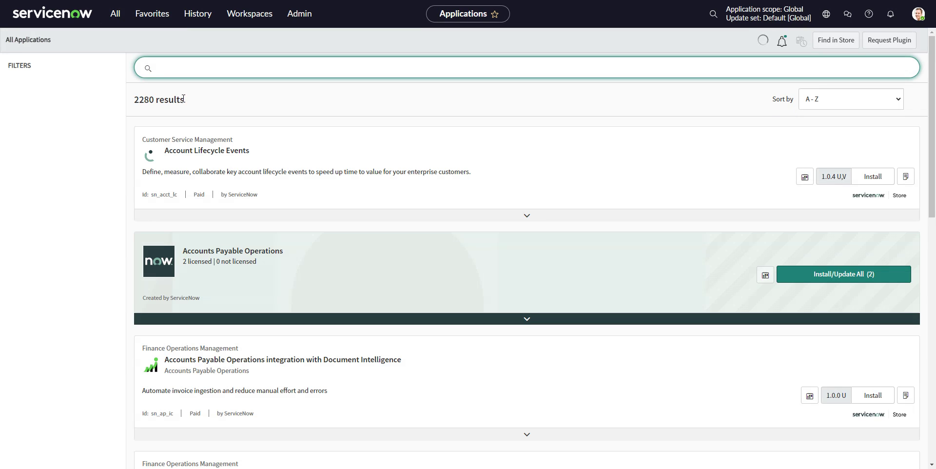
{"action": "type", "text": "fiscal"}
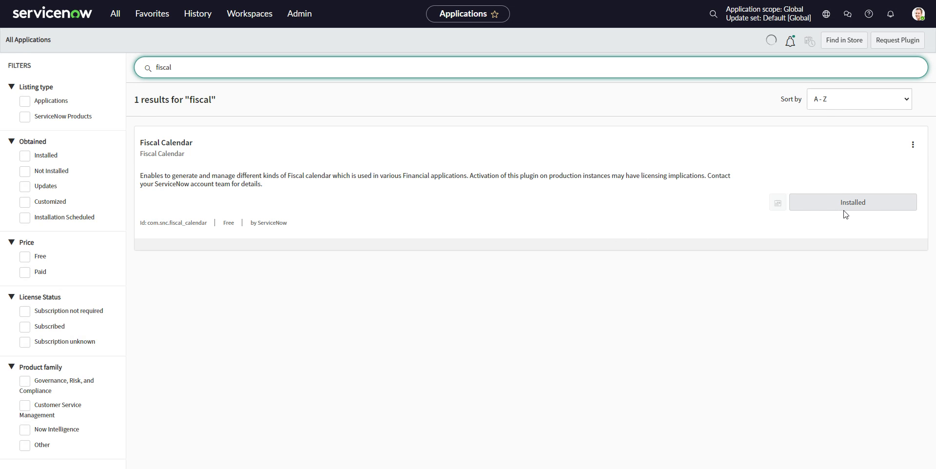
- Find the fiscal modules in the navigator and open the Fiscal Periods list under Fiscal Calendar
{"action": "left_click", "coordinate": [116, 14]}
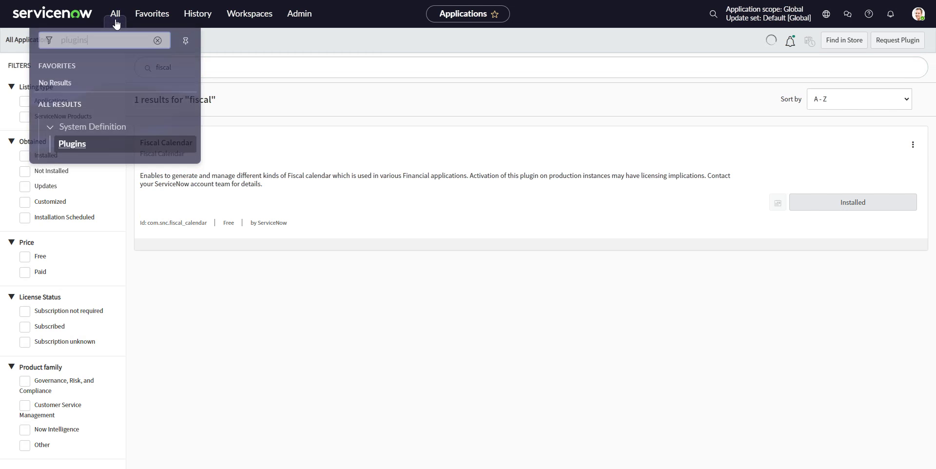
{"action": "left_click", "coordinate": [157, 43]}
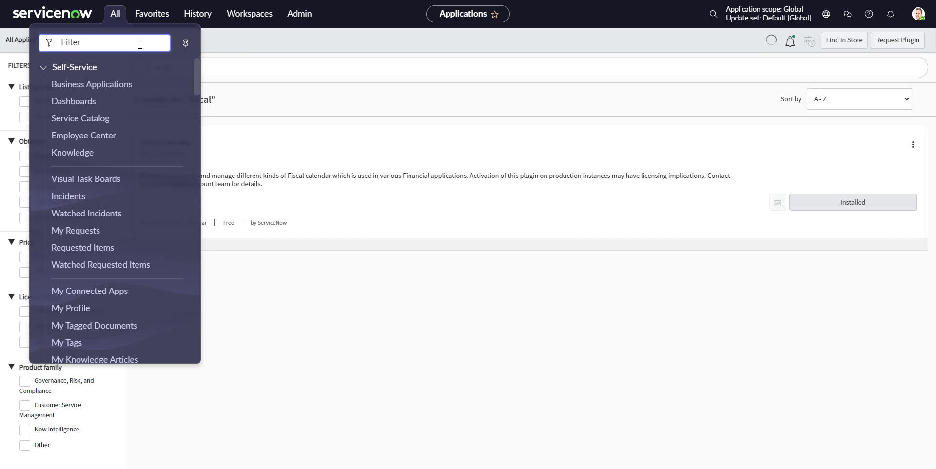
{"action": "type", "text": "fiscal"}
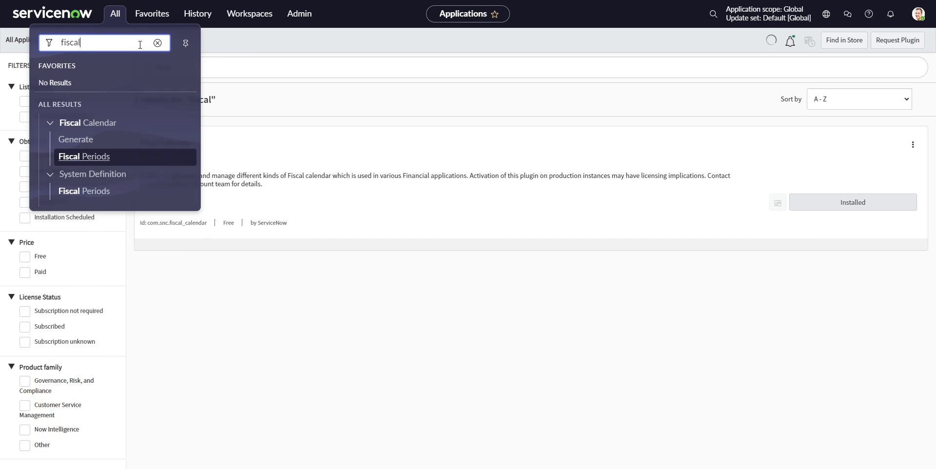
{"action": "left_click", "coordinate": [84, 156]}
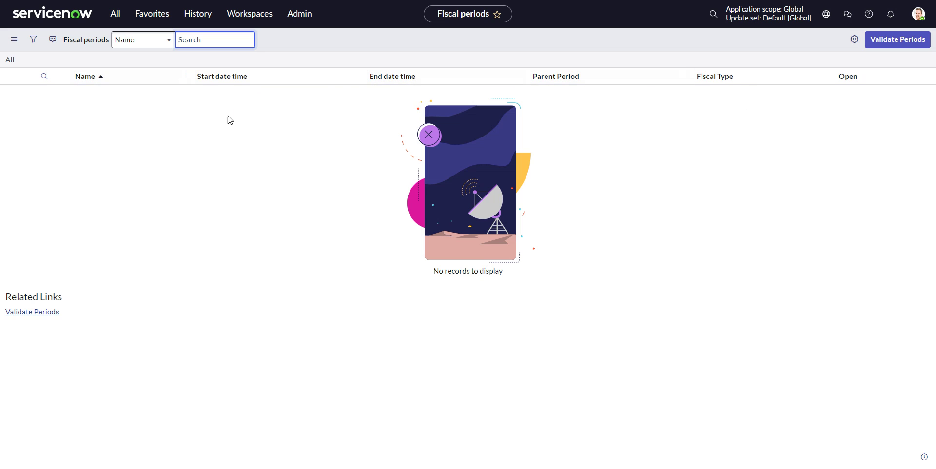
- Open the Fiscal Calendar Generate page and set the start month to 07 for the Standard calendar type
{"action": "left_click", "coordinate": [115, 15]}
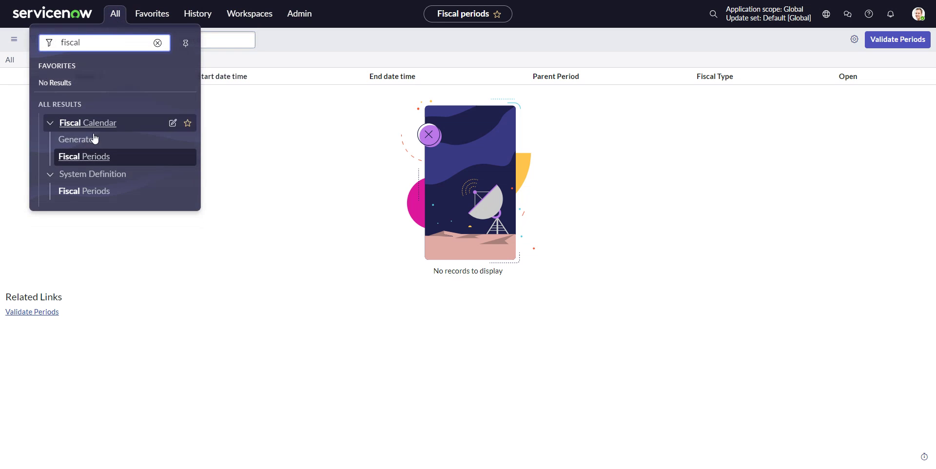
{"action": "left_click", "coordinate": [89, 141]}
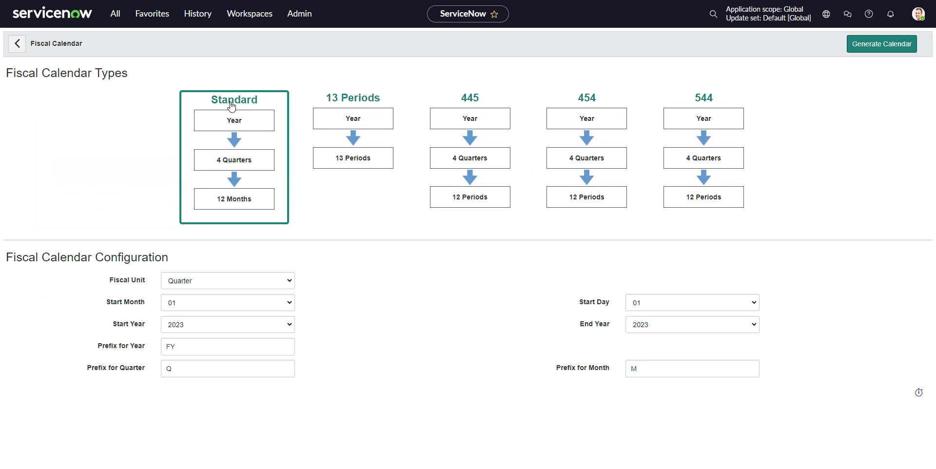
{"action": "left_click", "coordinate": [200, 286]}
{"action": "left_click", "coordinate": [229, 303]}
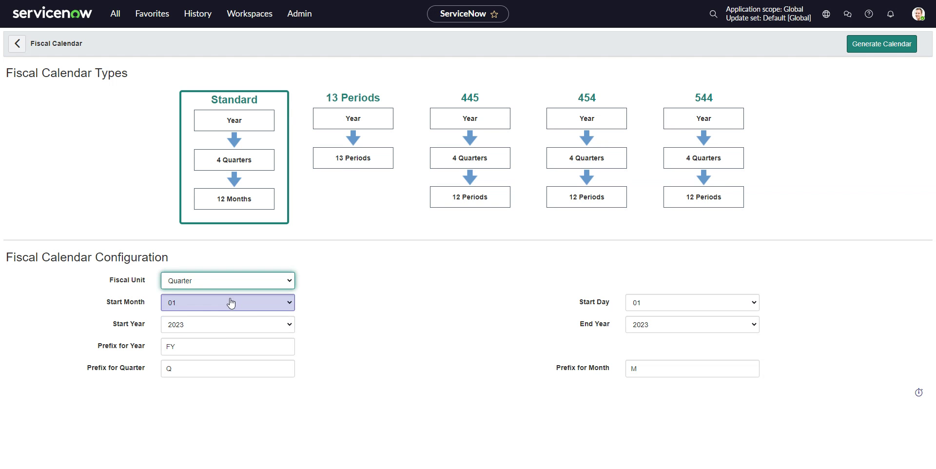
{"action": "left_click", "coordinate": [234, 304]}
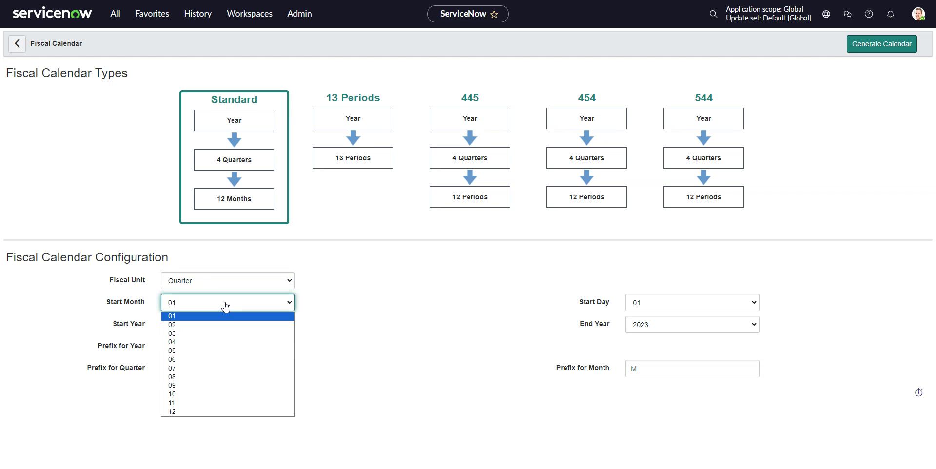
{"action": "left_click", "coordinate": [202, 369]}
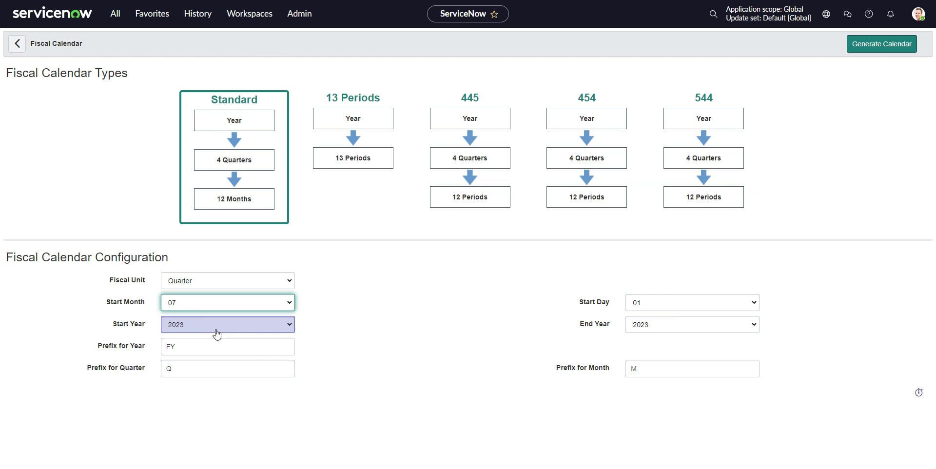
- Set the fiscal calendar's start year to 2018 and its end year to 2038
{"action": "left_click", "coordinate": [248, 331]}
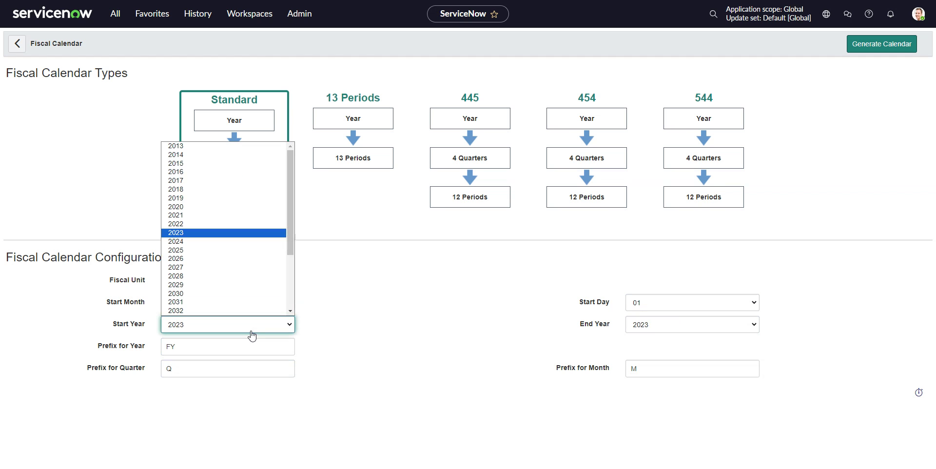
{"action": "left_click", "coordinate": [217, 190]}
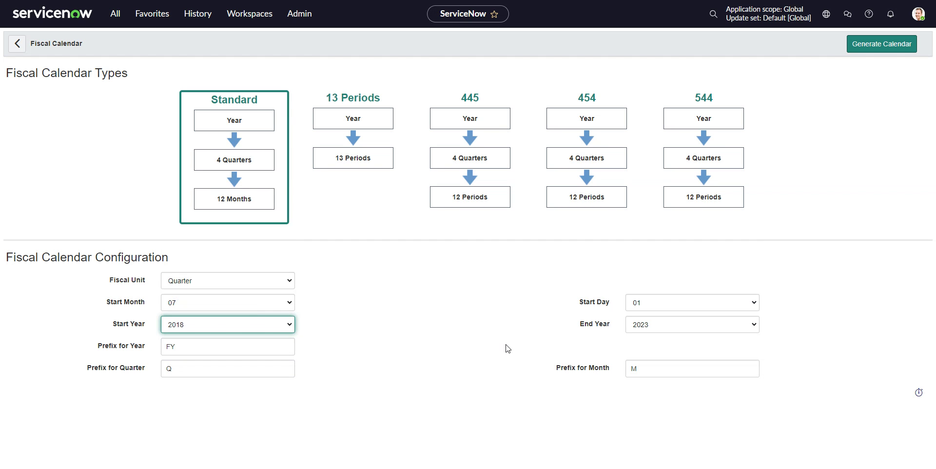
{"action": "left_click", "coordinate": [698, 325]}
{"action": "scroll", "coordinate": [692, 295], "scroll_direction": "down", "scroll_amount": 3}
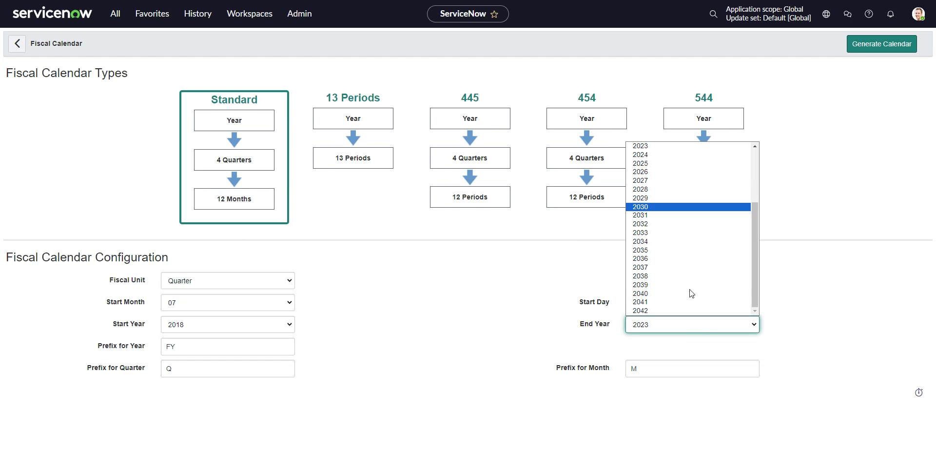
{"action": "left_click", "coordinate": [663, 286]}
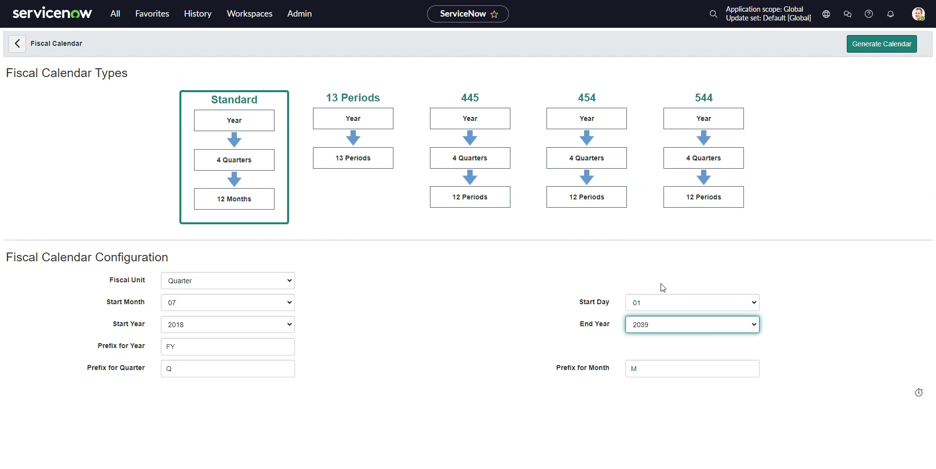
{"action": "left_click", "coordinate": [657, 325]}
{"action": "left_click", "coordinate": [656, 303]}
- Change the year prefix to SY and generate the fiscal calendar, accepting the single calendar type notice
{"action": "left_click", "coordinate": [173, 347]}
{"action": "key", "text": "BackSpace"}
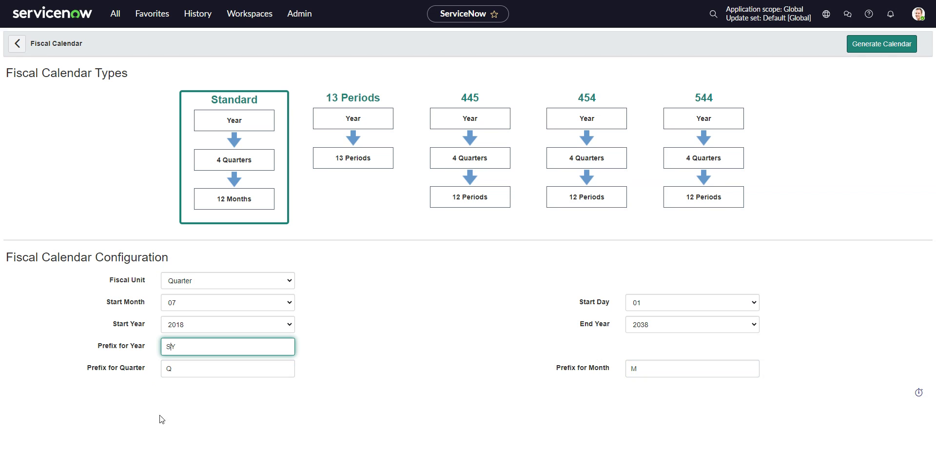
{"action": "left_click", "coordinate": [888, 46]}
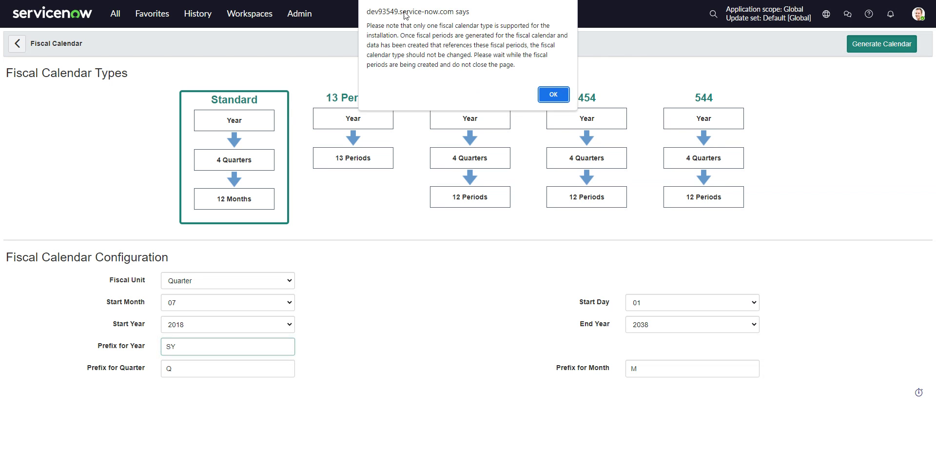
{"action": "left_click", "coordinate": [553, 95]}
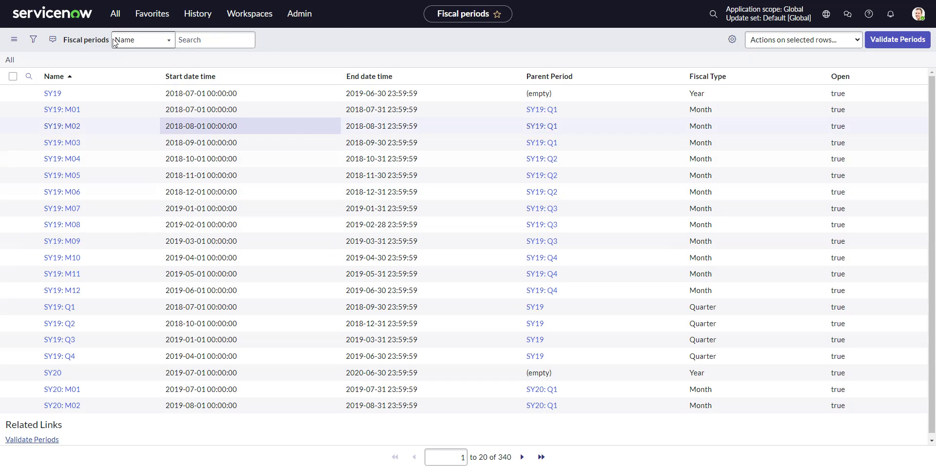
{"action": "left_click_drag", "start_coordinate": [309, 182], "coordinate": [317, 236]}
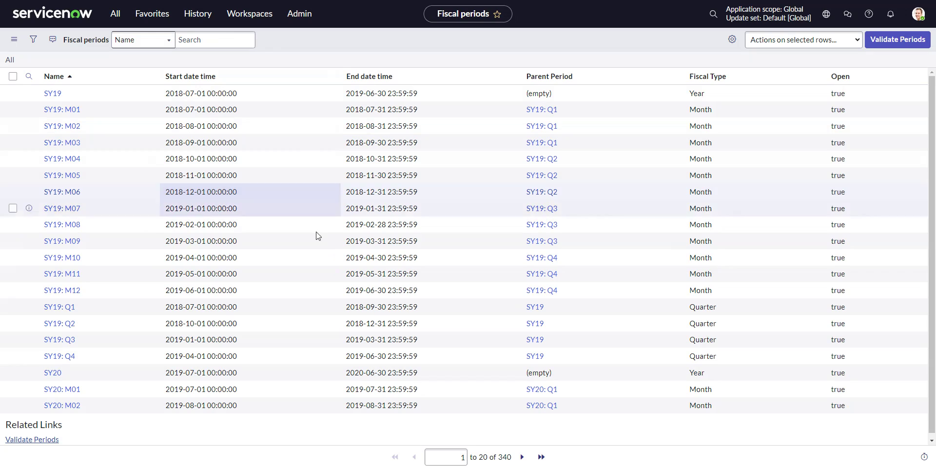
{"action": "left_click", "coordinate": [318, 236]}
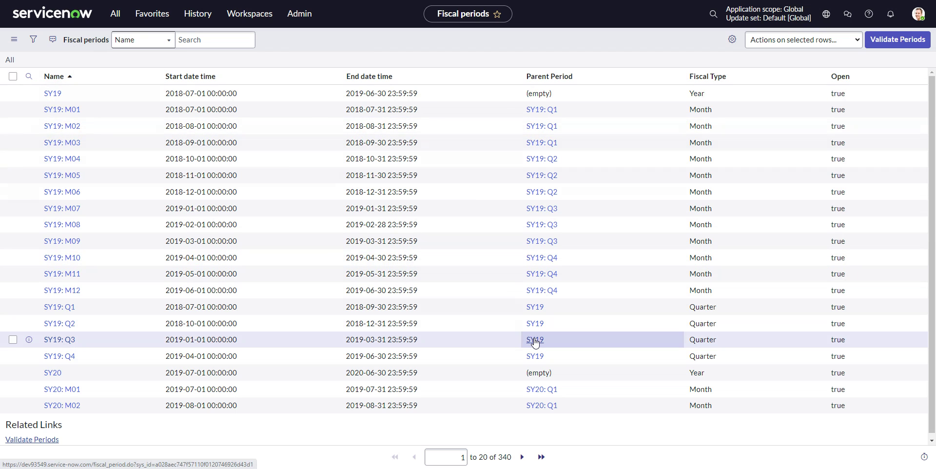
{"action": "left_click", "coordinate": [228, 39]}
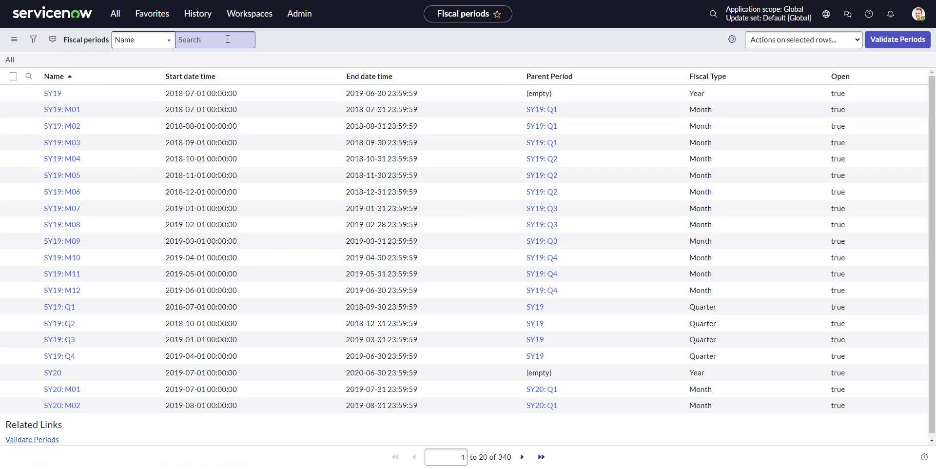
{"action": "left_click", "coordinate": [116, 15]}
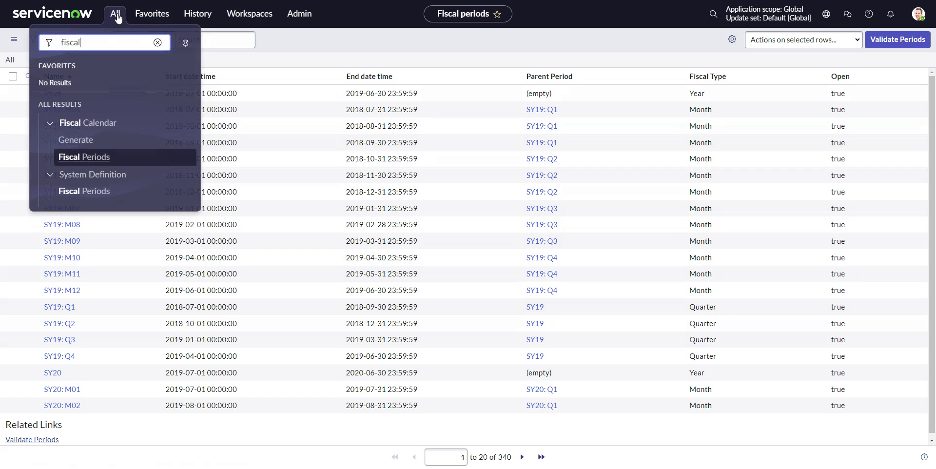
{"action": "key", "text": "BackSpace"}
{"action": "key", "text": "BackSpace"}
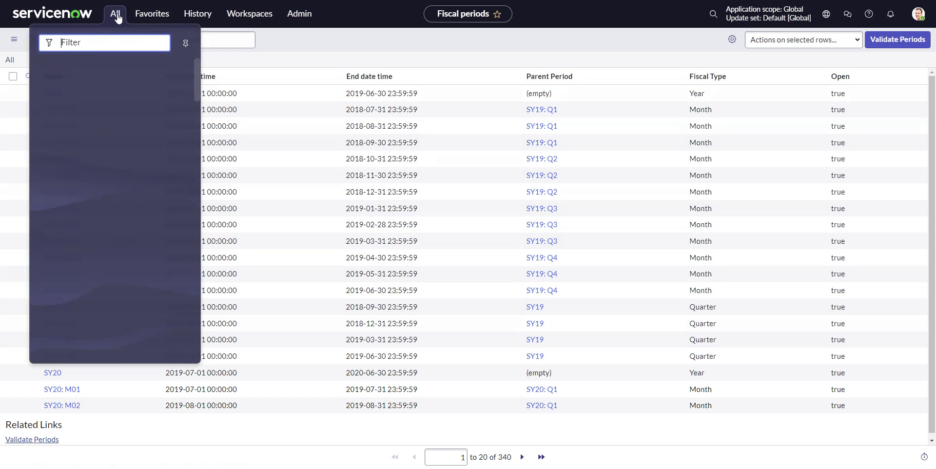
{"action": "type", "text": "ionmc"}
{"action": "key", "text": "BackSpace"}
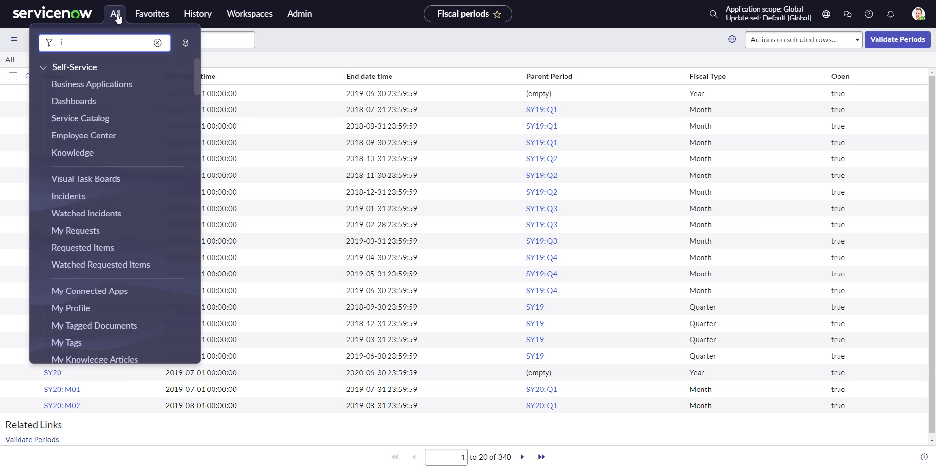
- Open the active Incidents list from the recent history and show its filter conditions
{"action": "left_click", "coordinate": [192, 20]}
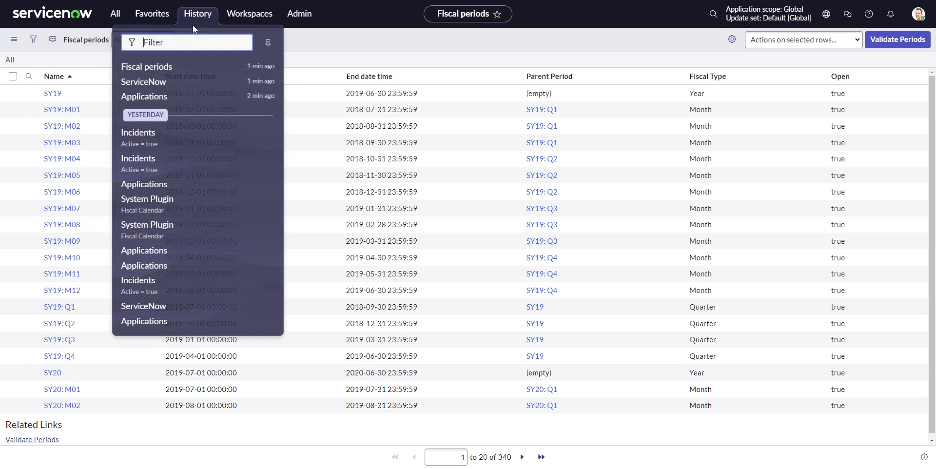
{"action": "left_click", "coordinate": [147, 136]}
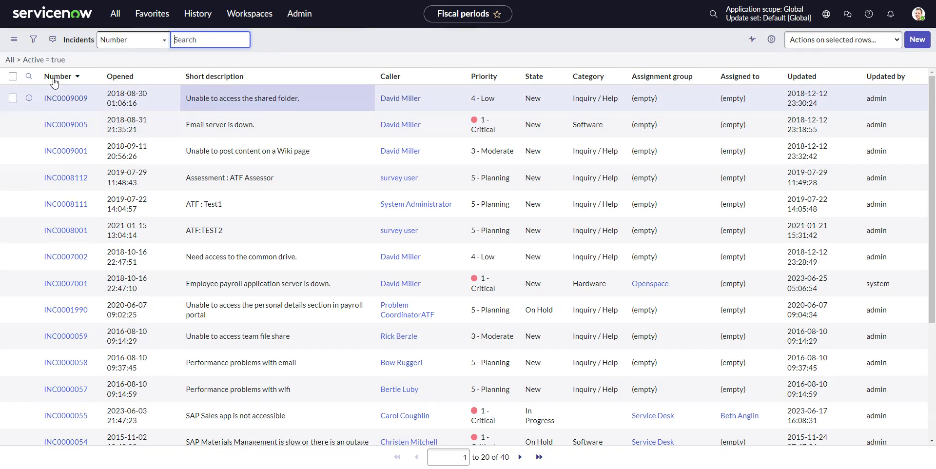
{"action": "left_click", "coordinate": [33, 40]}
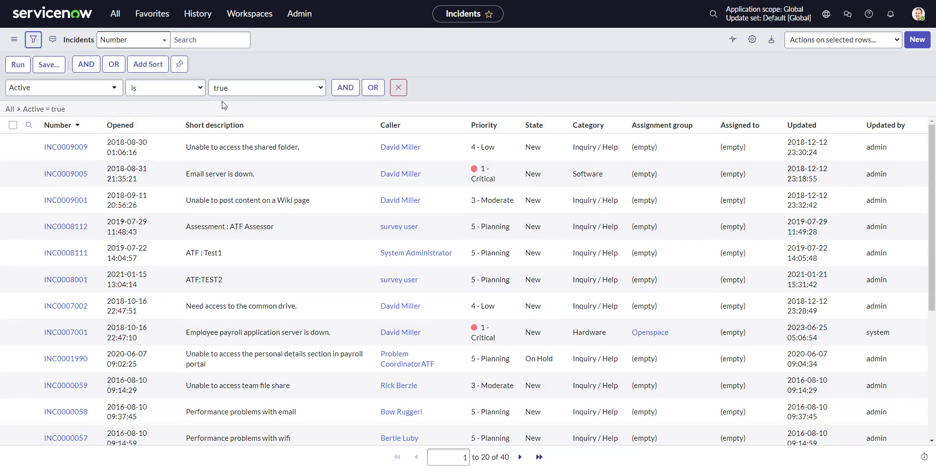
- Filter the incidents by Opened on Last Fiscal Year and run the filter
{"action": "left_click", "coordinate": [246, 92]}
{"action": "left_click", "coordinate": [63, 86]}
{"action": "left_click", "coordinate": [63, 87]}
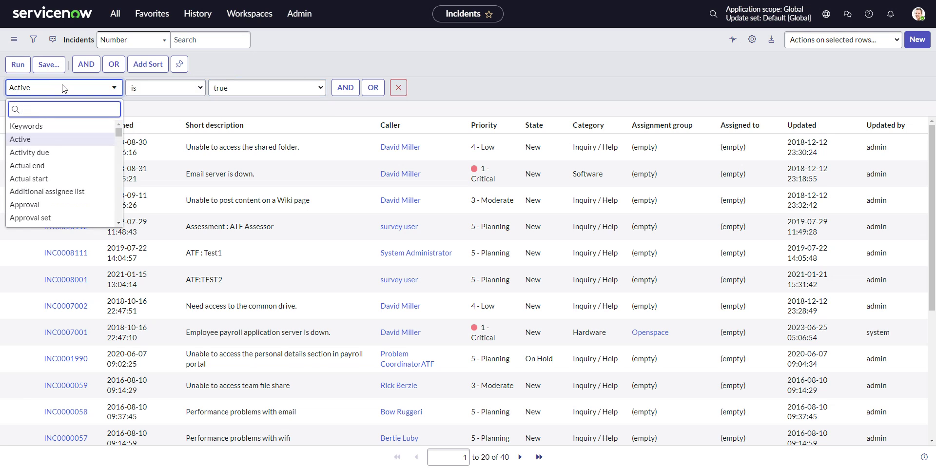
{"action": "type", "text": "open"}
{"action": "left_click", "coordinate": [37, 152]}
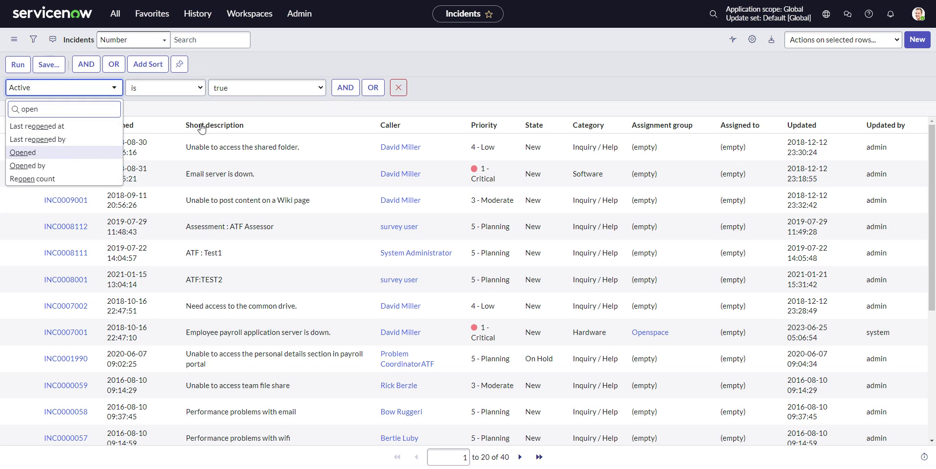
{"action": "left_click", "coordinate": [257, 91]}
{"action": "scroll", "coordinate": [307, 203], "scroll_direction": "down", "scroll_amount": 5}
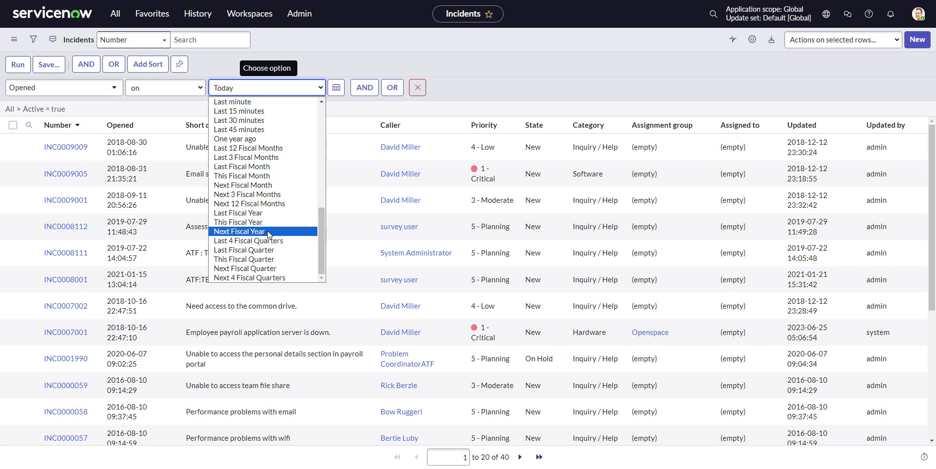
{"action": "left_click", "coordinate": [268, 213]}
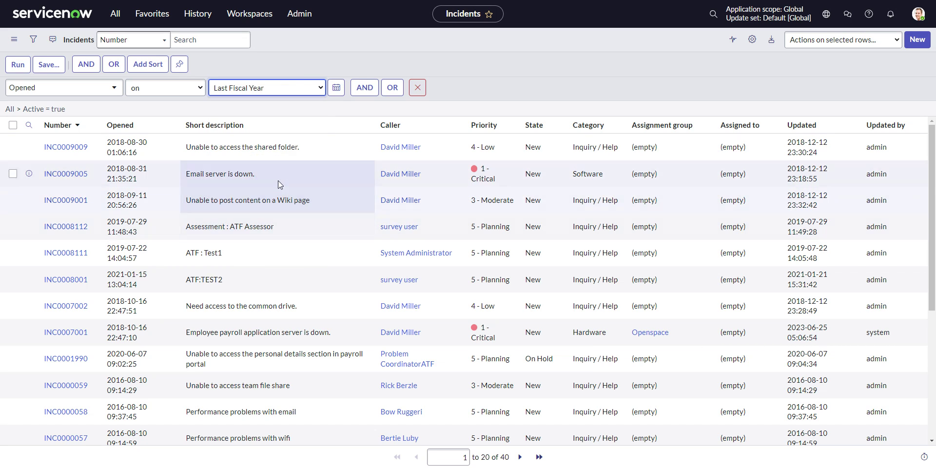
{"action": "left_click", "coordinate": [14, 65]}
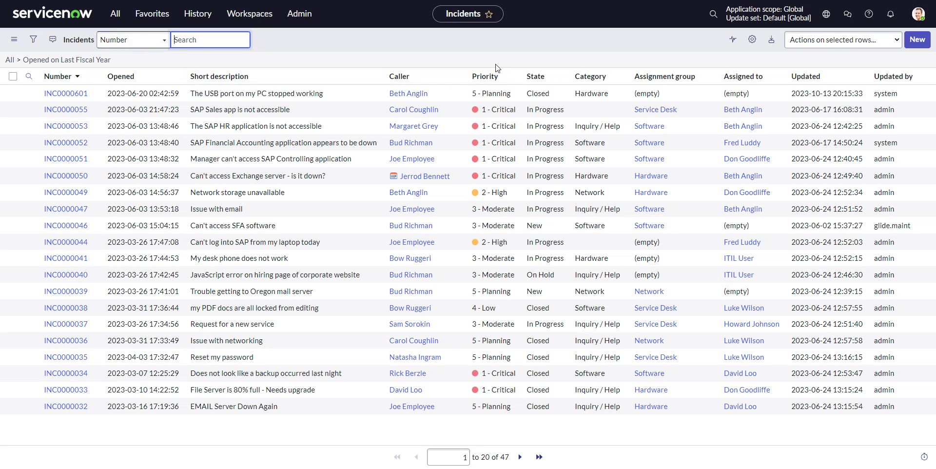
- Search the navigator for calendar modules and open the Calendars for Package list
{"action": "left_click", "coordinate": [115, 14]}
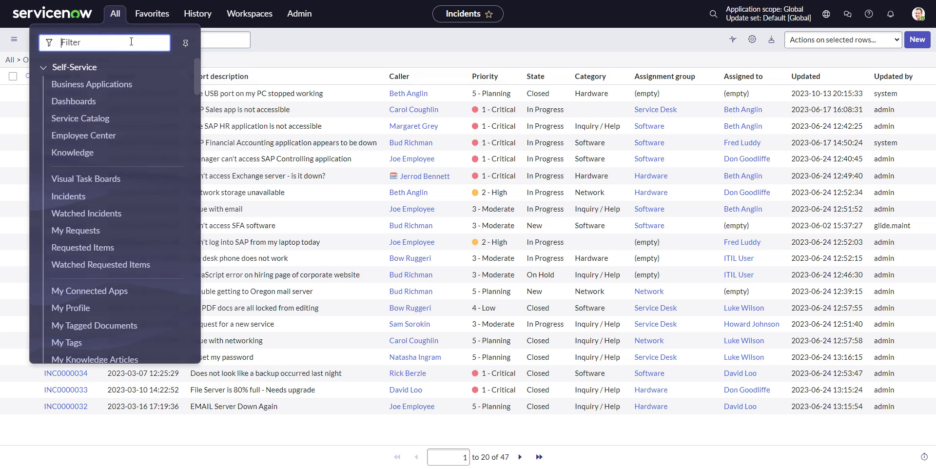
{"action": "left_click", "coordinate": [321, 40]}
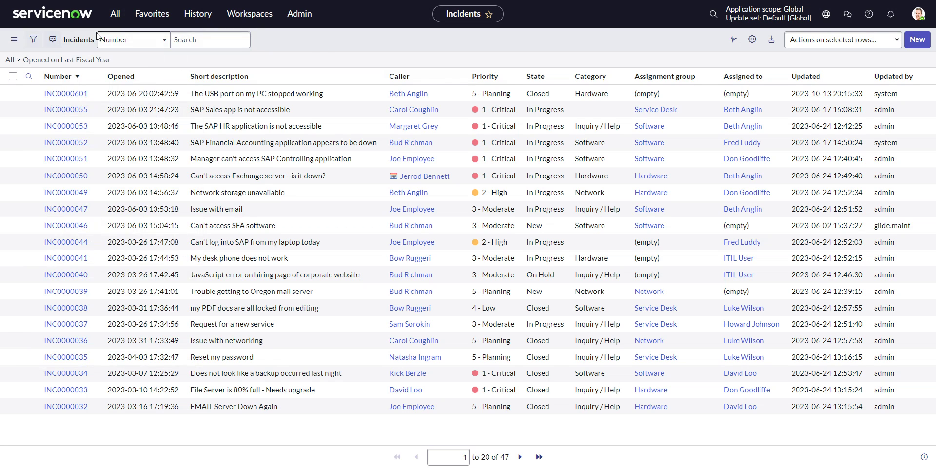
{"action": "left_click", "coordinate": [115, 20]}
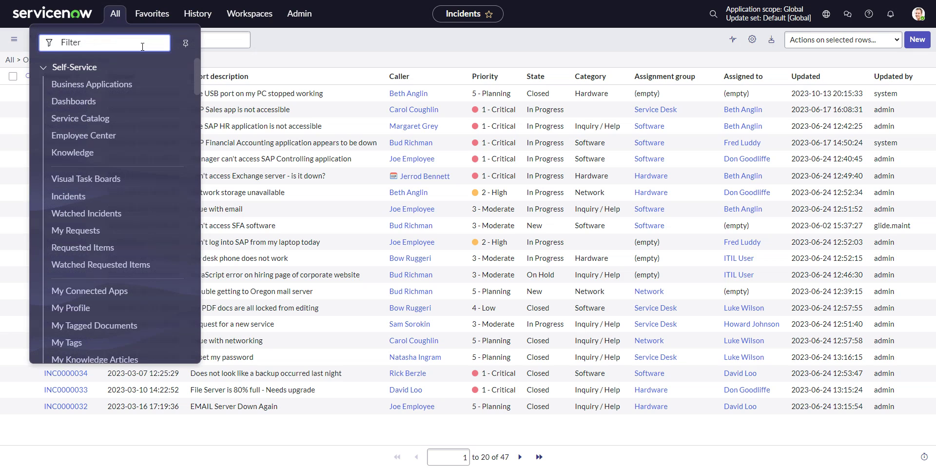
{"action": "type", "text": "calendar"}
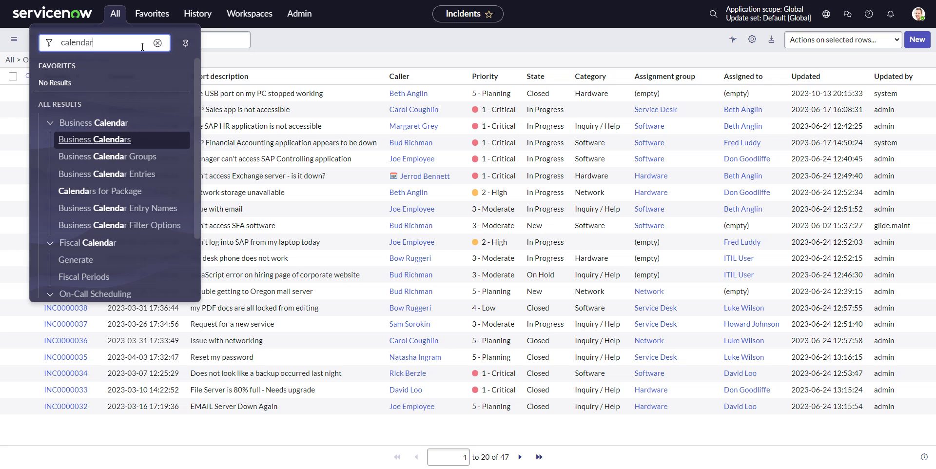
{"action": "left_click", "coordinate": [97, 194]}
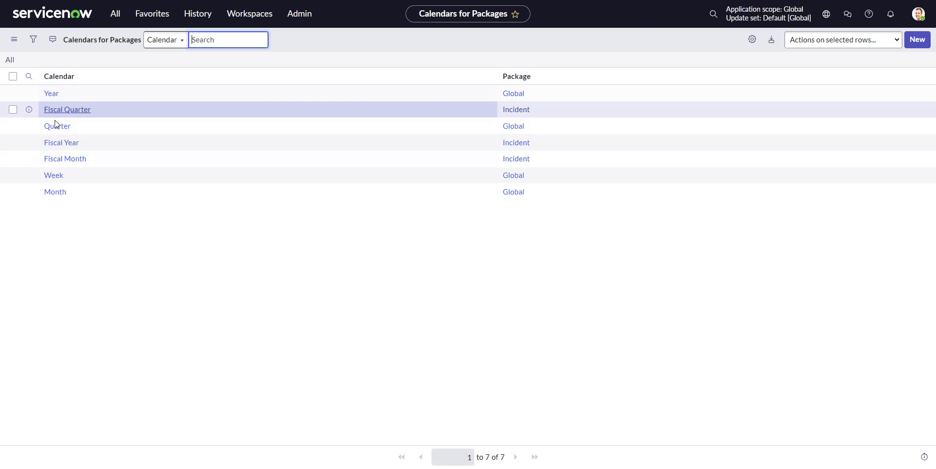
- Search the navigator for change modules, open the list of open change requests and show its filter conditions
{"action": "left_click", "coordinate": [116, 14]}
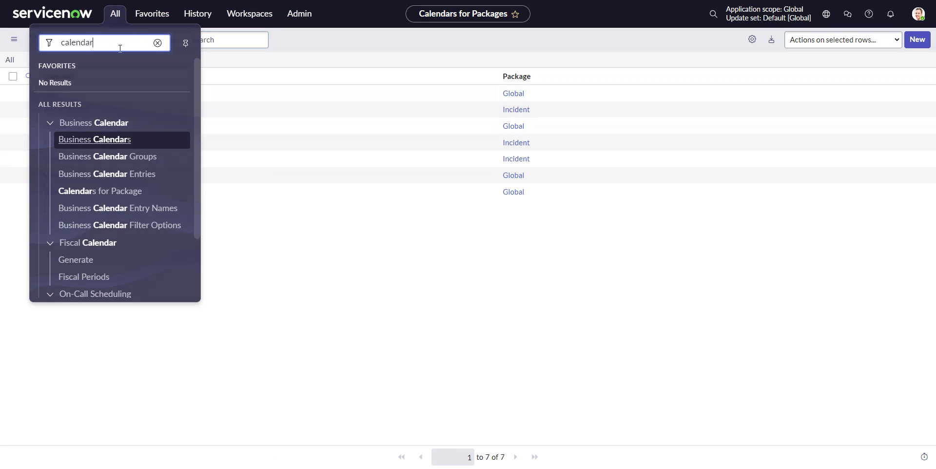
{"action": "left_click", "coordinate": [157, 43]}
{"action": "type", "text": "change"}
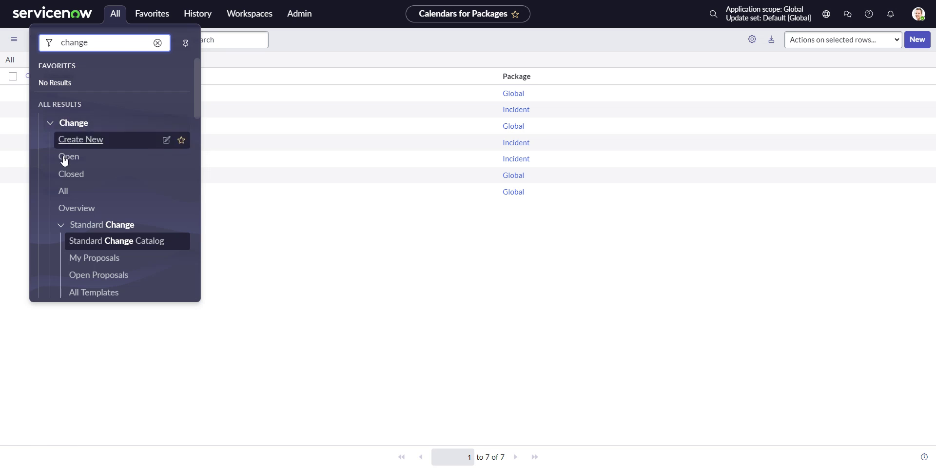
{"action": "left_click", "coordinate": [68, 157]}
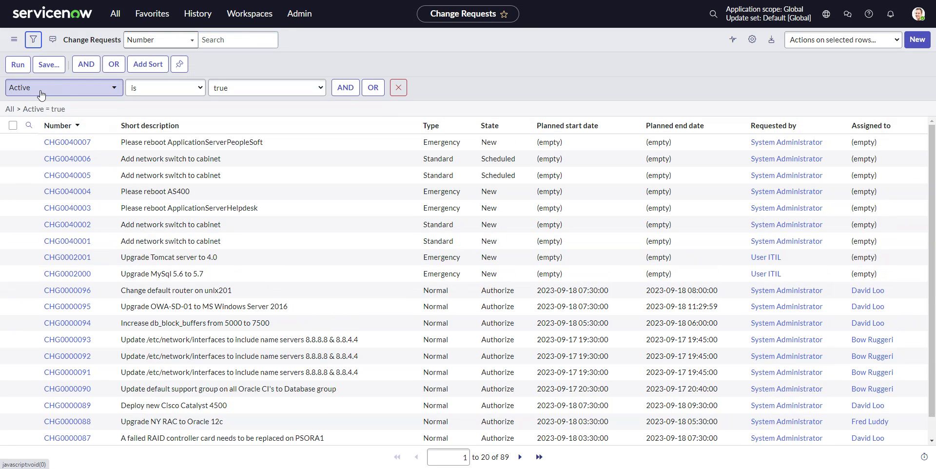
- Set the change request filter field to Opened and check the available date values for fiscal options
{"action": "left_click", "coordinate": [39, 89]}
{"action": "type", "text": "opened"}
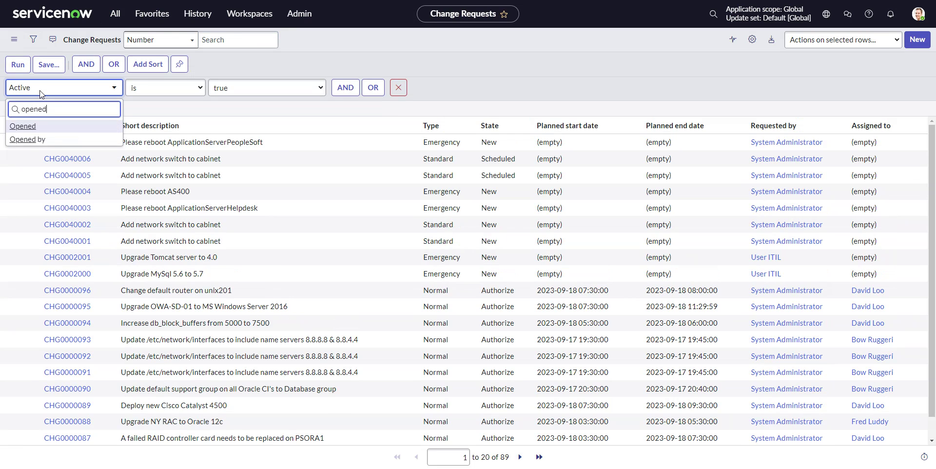
{"action": "left_click", "coordinate": [35, 127]}
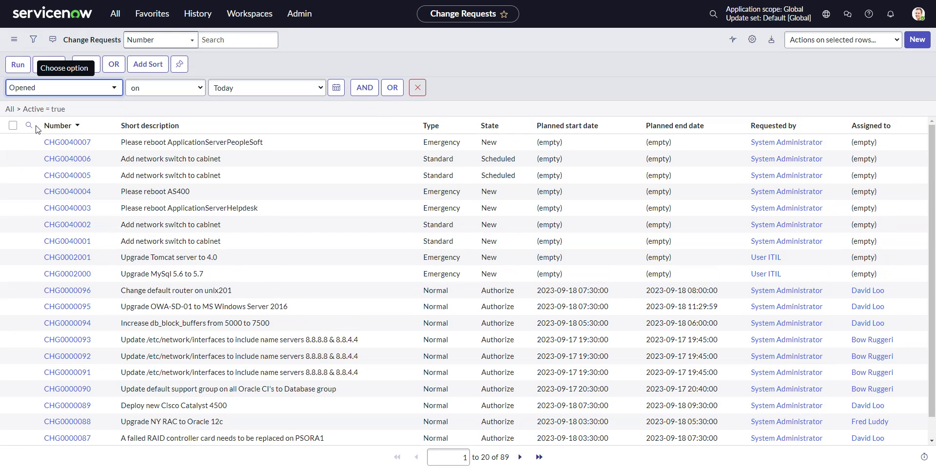
{"action": "left_click", "coordinate": [256, 86]}
{"action": "scroll", "coordinate": [291, 217], "scroll_direction": "down", "scroll_amount": 3}
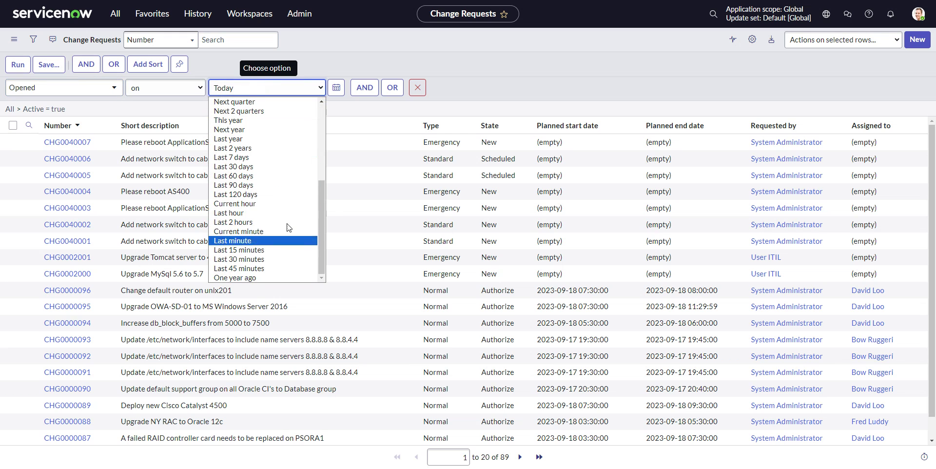
{"action": "left_click", "coordinate": [332, 43]}
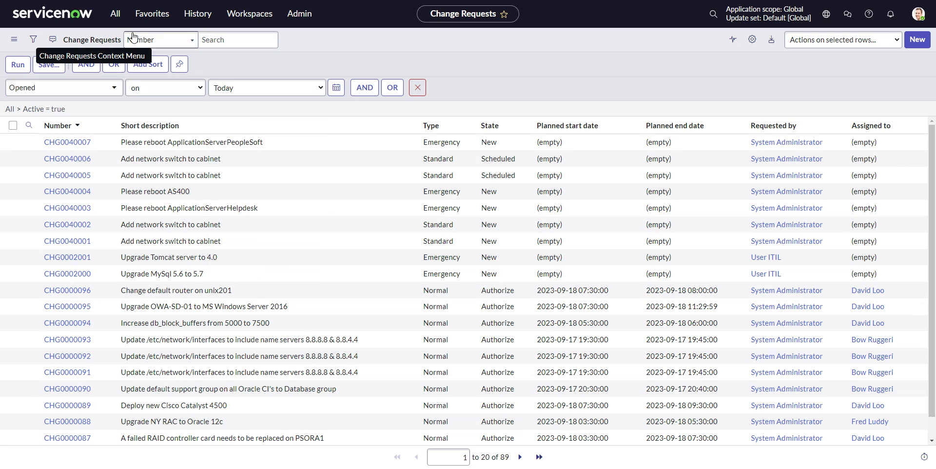
- Return to the Calendars for Packages list through the recent history
{"action": "left_click", "coordinate": [115, 13]}
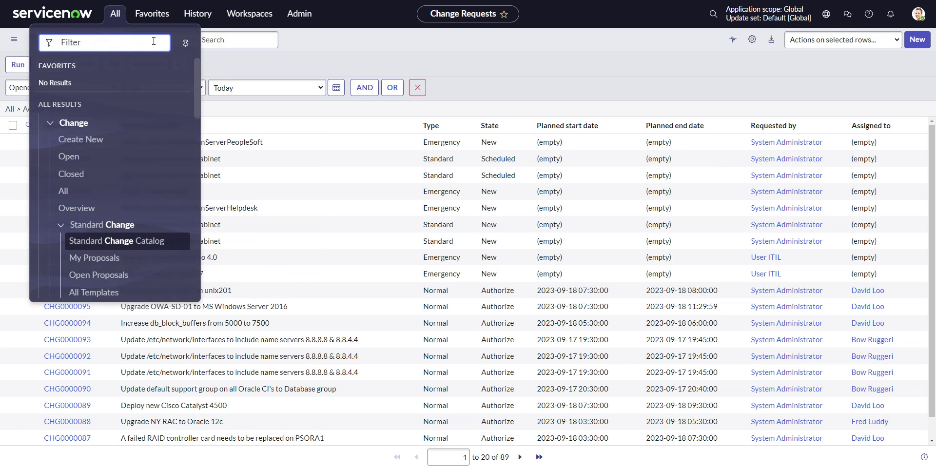
{"action": "left_click", "coordinate": [199, 14]}
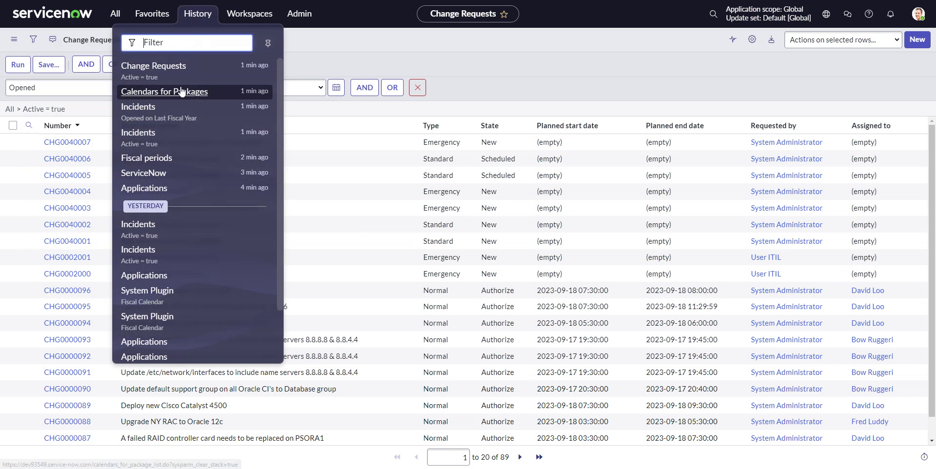
{"action": "left_click", "coordinate": [182, 92]}
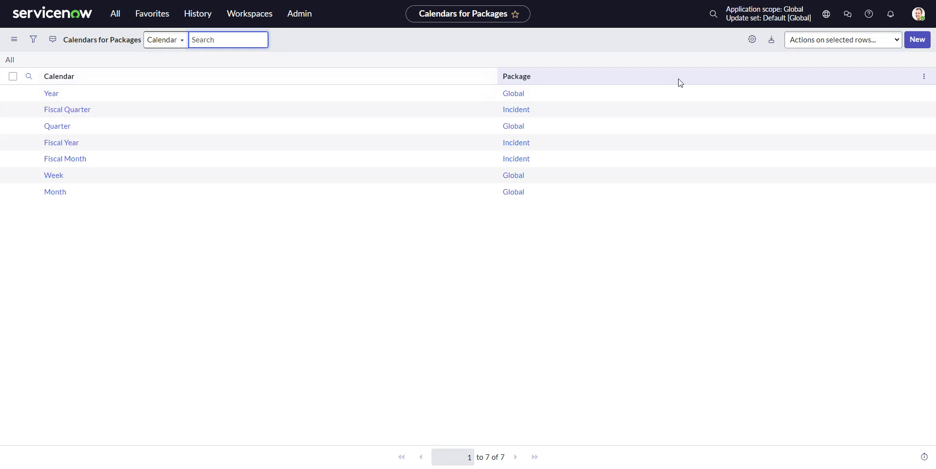
- Create and save a Calendars for Package record with calendar Fiscal Year and package Change Request
{"action": "left_click", "coordinate": [911, 44]}
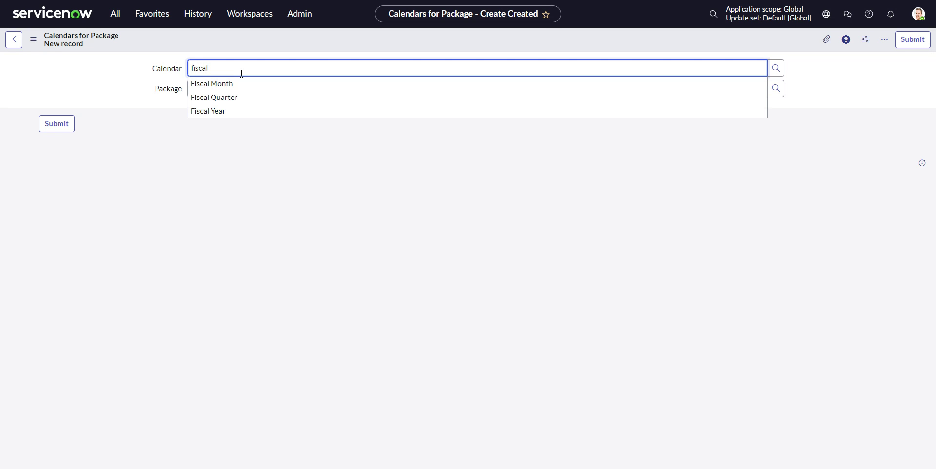
{"action": "left_click", "coordinate": [233, 111]}
{"action": "left_click", "coordinate": [226, 84]}
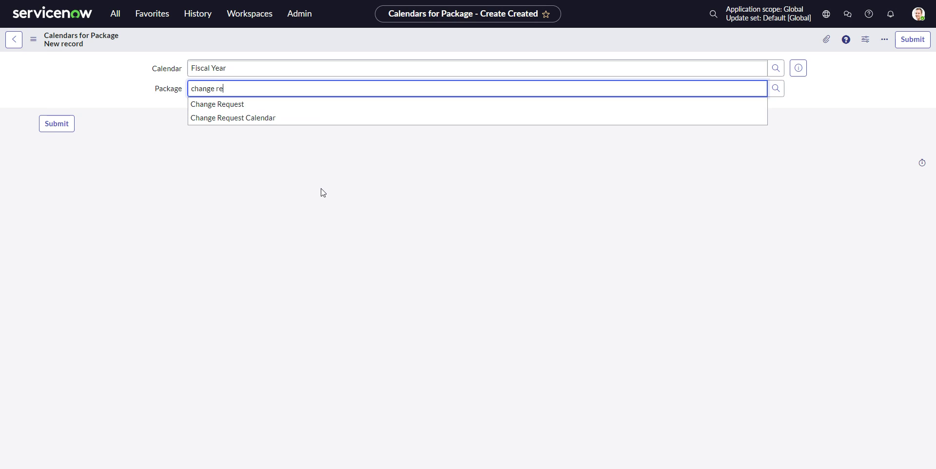
{"action": "left_click", "coordinate": [243, 106]}
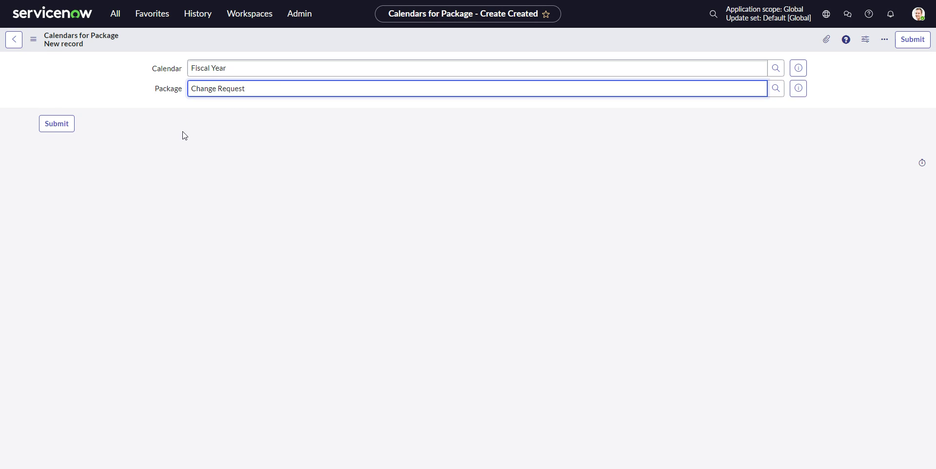
{"action": "right_click", "coordinate": [242, 40]}
{"action": "left_click", "coordinate": [263, 44]}
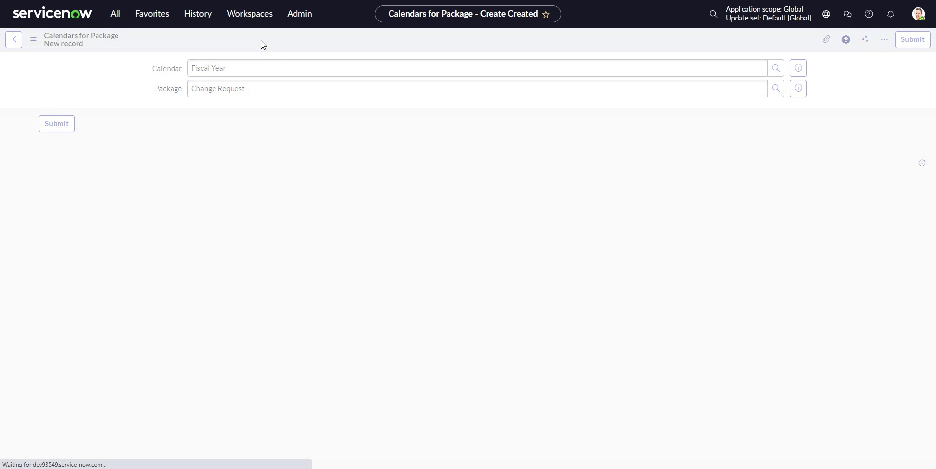
- Change the calendar to Fiscal Quarter and insert it as another record for the Change Request package
{"action": "left_click", "coordinate": [270, 68]}
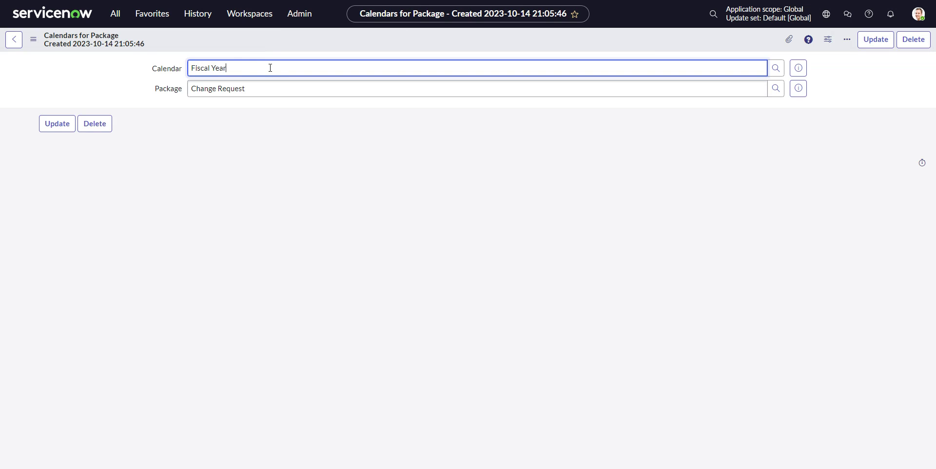
{"action": "type", "text": "qu"}
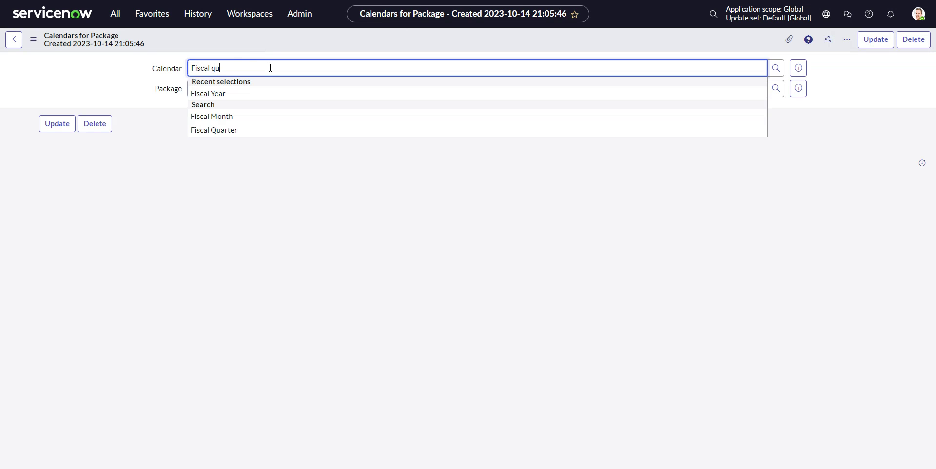
{"action": "left_click", "coordinate": [270, 79]}
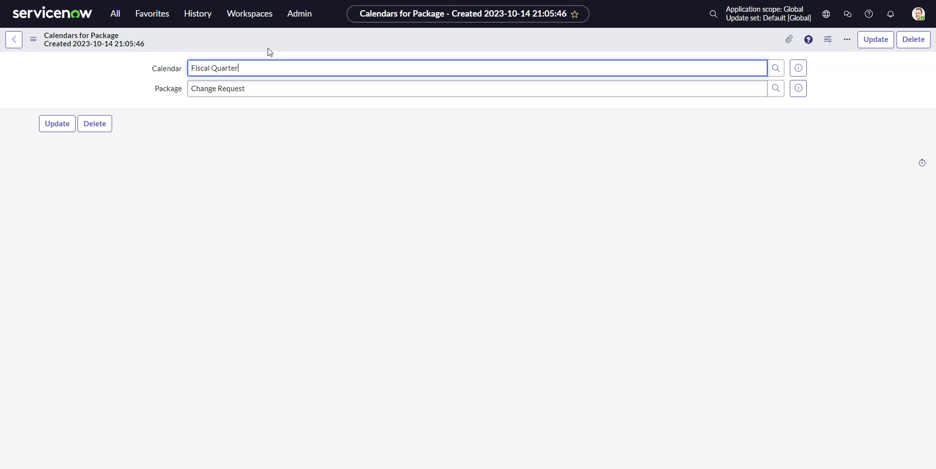
{"action": "right_click", "coordinate": [267, 39]}
{"action": "left_click", "coordinate": [290, 70]}
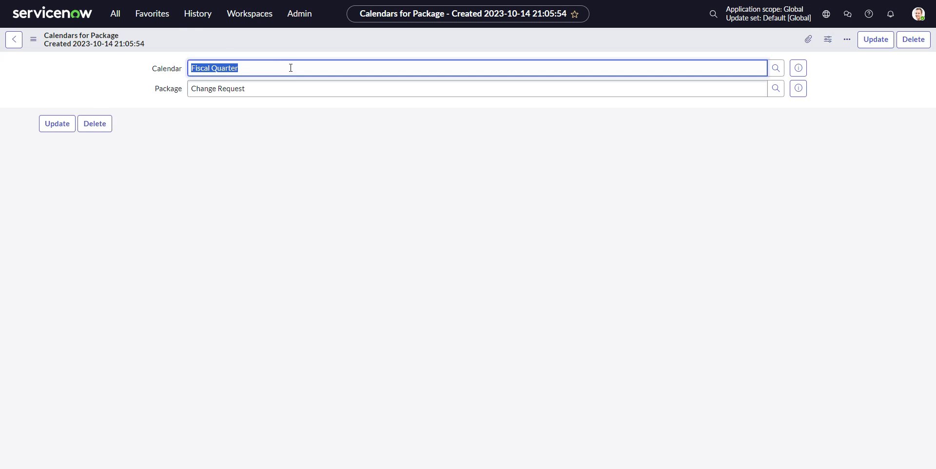
- Reopen the Change Requests list from the recent history and remove its Active condition to list all records
{"action": "left_click", "coordinate": [192, 18]}
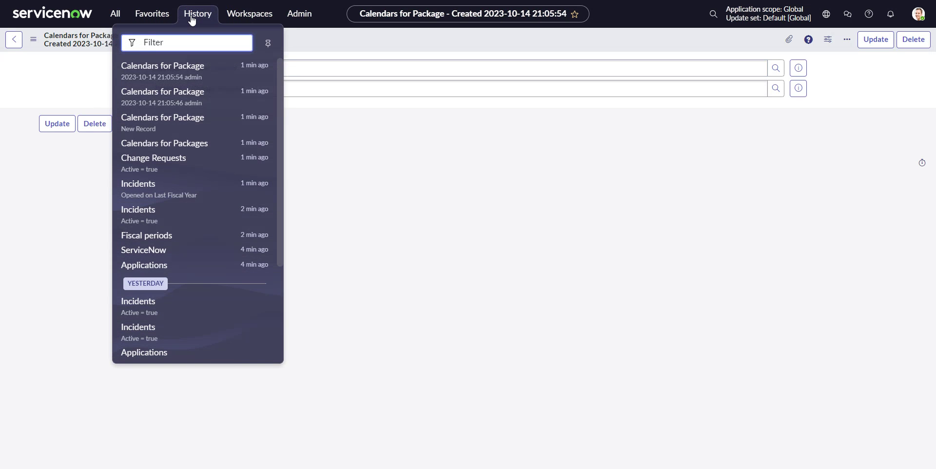
{"action": "left_click", "coordinate": [172, 156]}
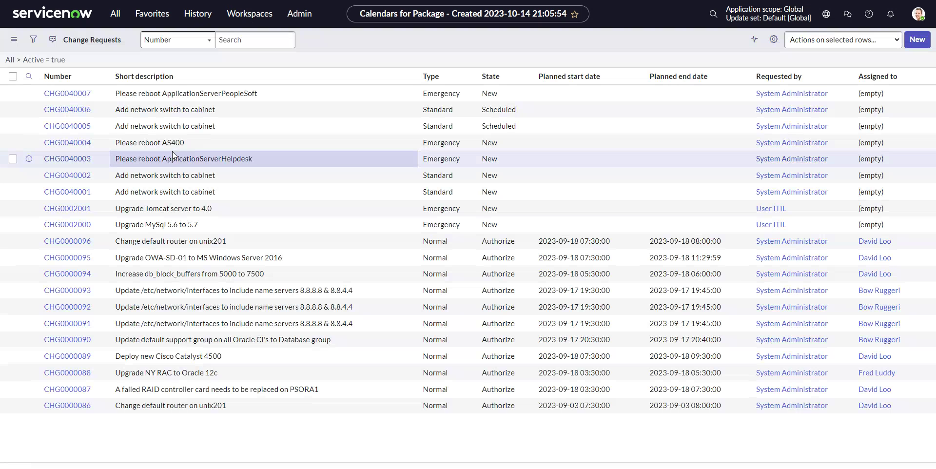
{"action": "left_click", "coordinate": [10, 59]}
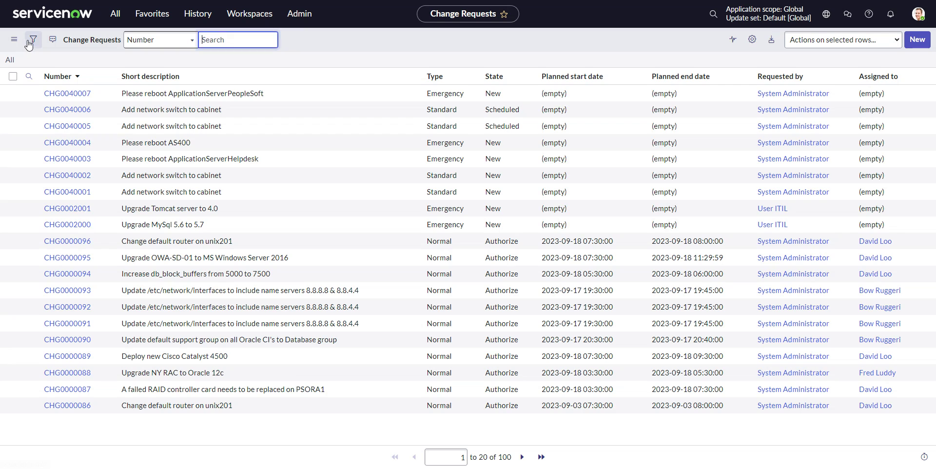
- Open the filter conditions of the Change Requests list and choose Opened as the condition's field
{"action": "left_click", "coordinate": [33, 40]}
{"action": "left_click", "coordinate": [51, 92]}
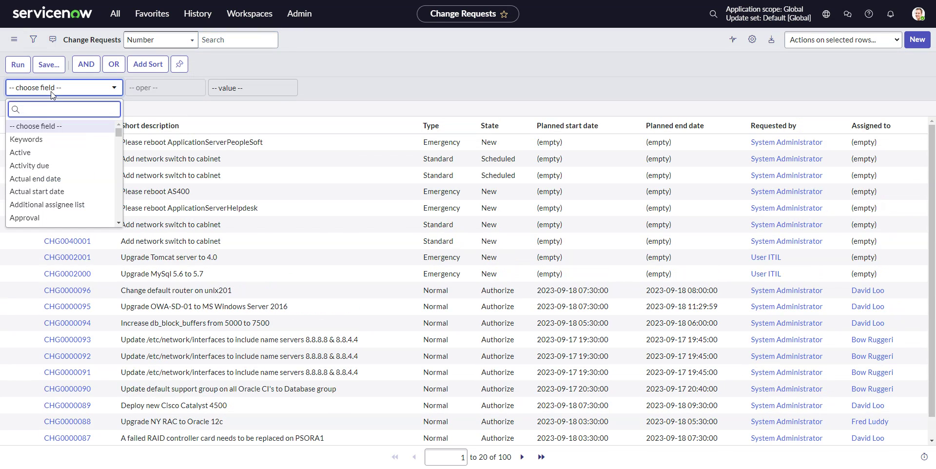
{"action": "type", "text": "oipen"}
{"action": "key", "text": "BackSpace"}
{"action": "key", "text": "BackSpace"}
{"action": "key", "text": "BackSpace"}
{"action": "key", "text": "BackSpace"}
{"action": "key", "text": "BackSpace"}
{"action": "type", "text": "open"}
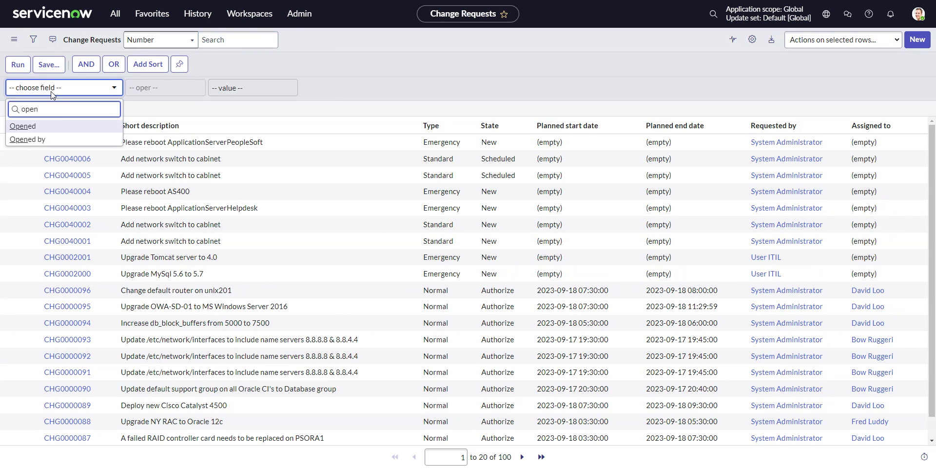
{"action": "left_click", "coordinate": [87, 125]}
- Examine the fiscal year and fiscal quarter choices among the date values for the Opened condition, leaving Today selected
{"action": "left_click", "coordinate": [263, 88]}
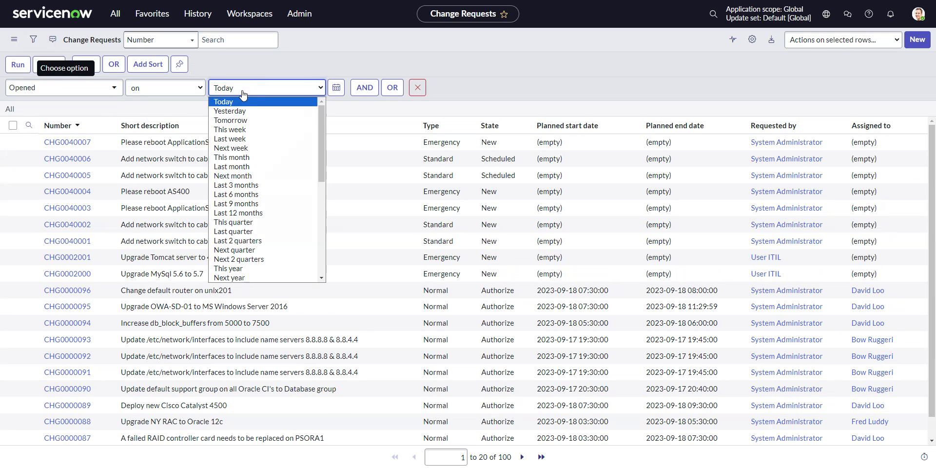
{"action": "scroll", "coordinate": [276, 207], "scroll_direction": "down", "scroll_amount": 4}
{"action": "scroll", "coordinate": [275, 209], "scroll_direction": "down", "scroll_amount": 1}
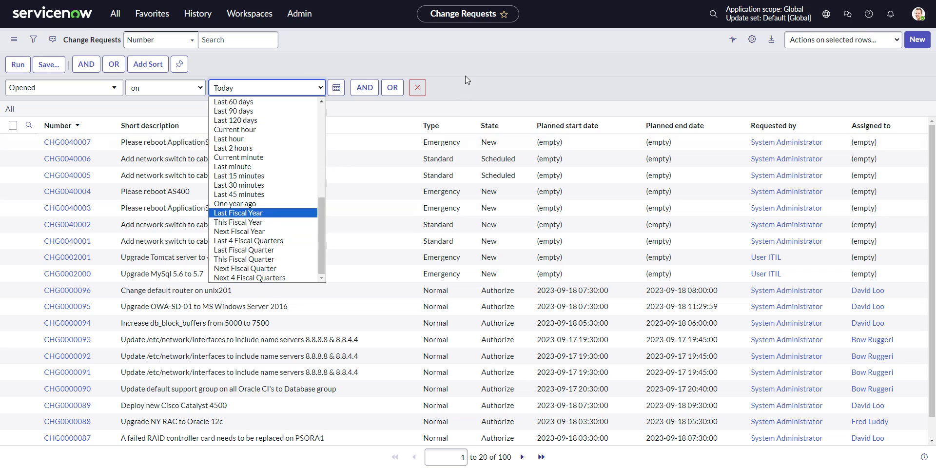
{"action": "left_click", "coordinate": [469, 62]}
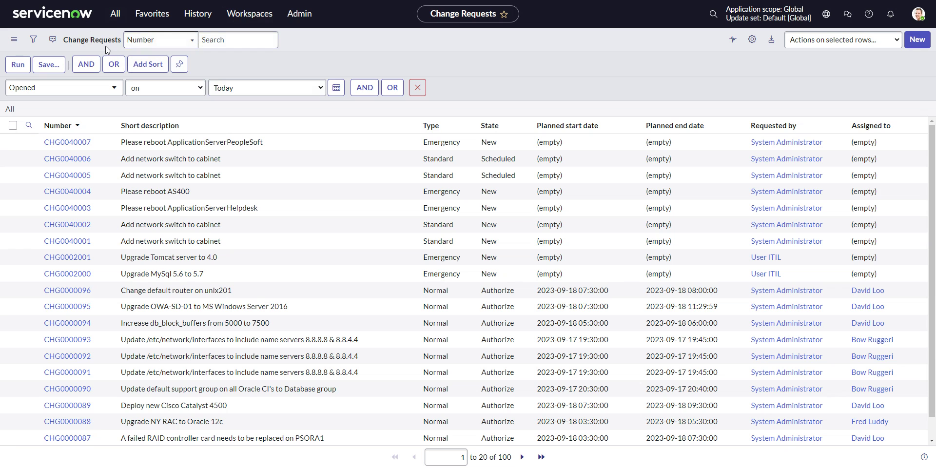
- Reopen the Calendars for Packages list from the recent history
{"action": "left_click", "coordinate": [115, 13]}
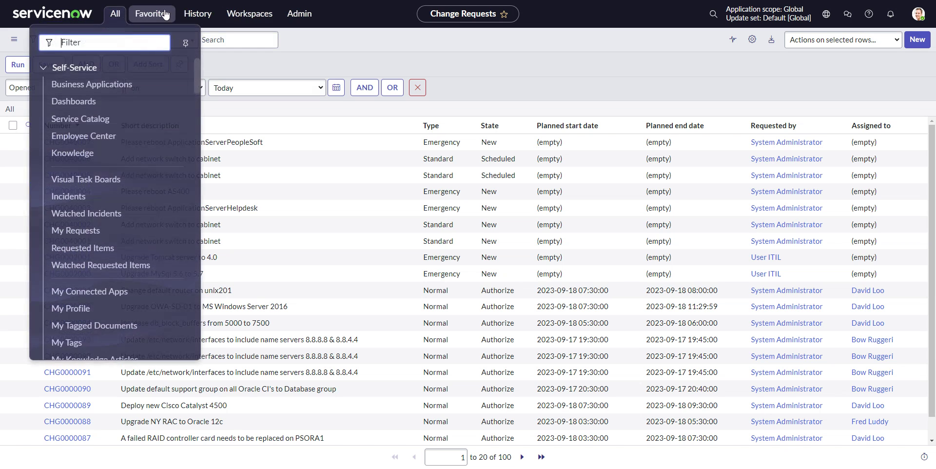
{"action": "left_click", "coordinate": [195, 14]}
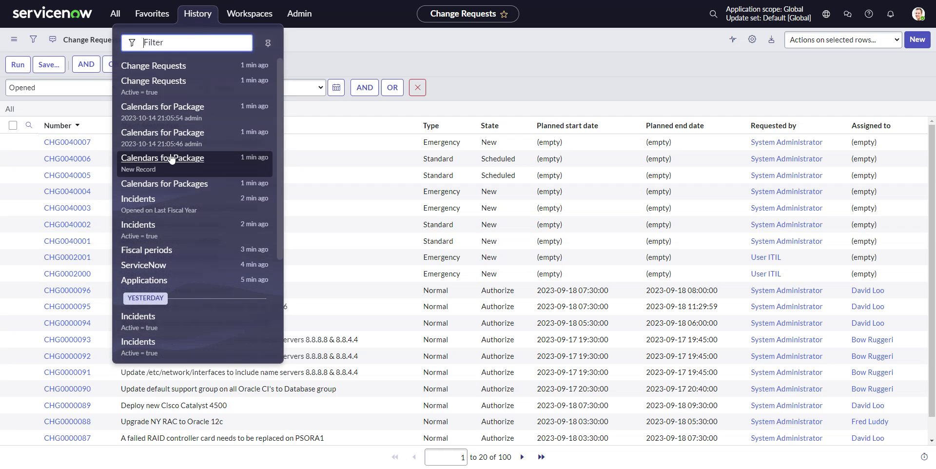
{"action": "left_click", "coordinate": [177, 183]}
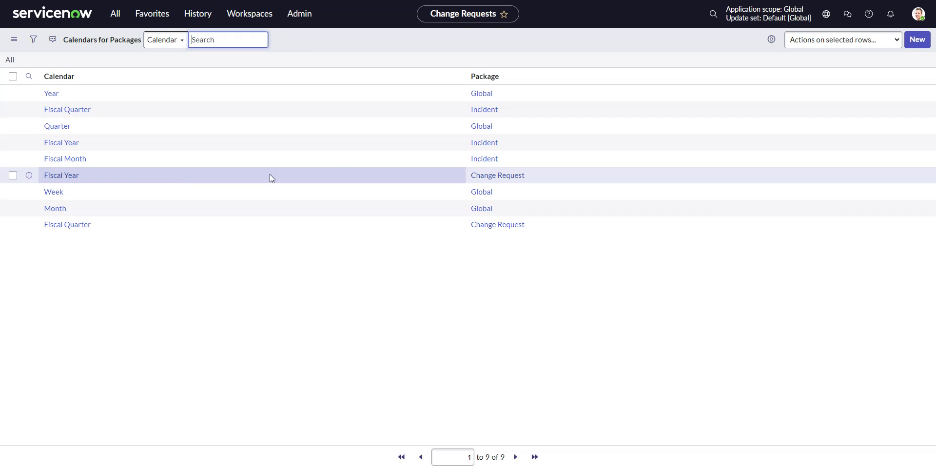